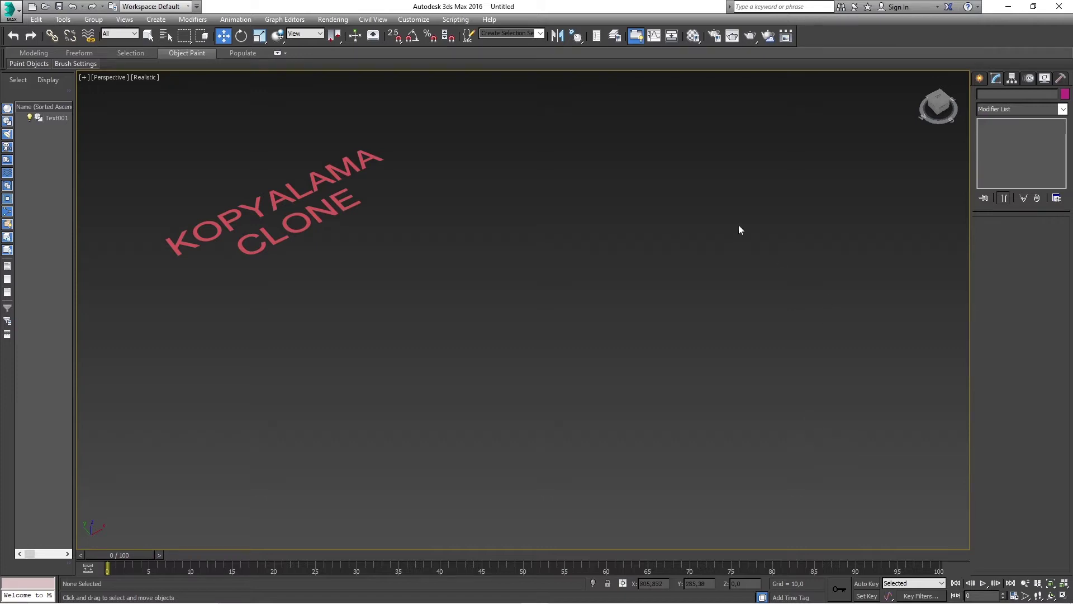
Draw a Standard Primitives box in the Perspective viewport.
click(981, 80)
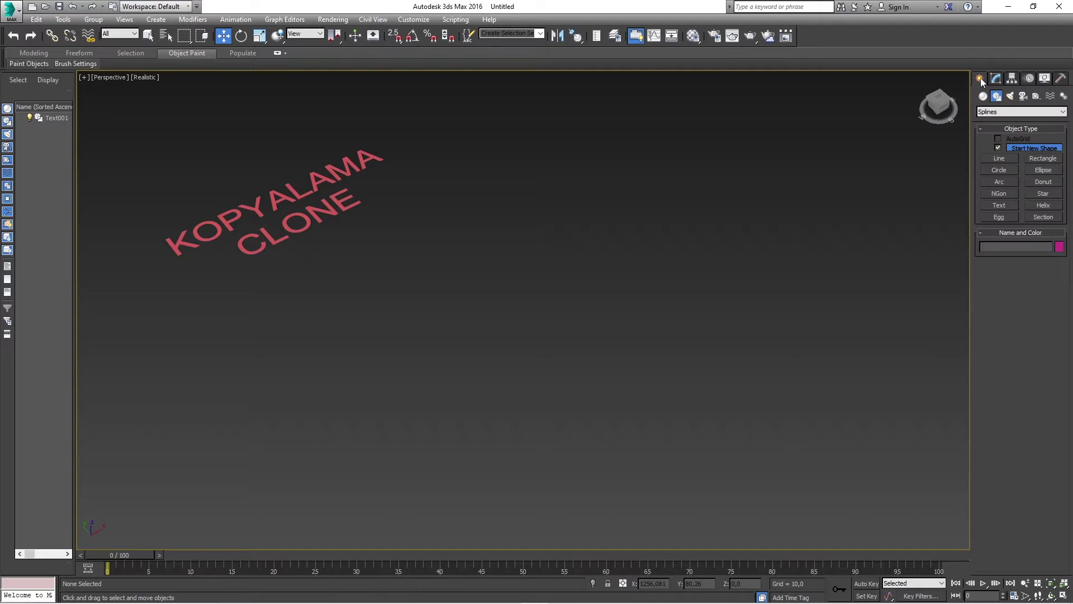
click(983, 96)
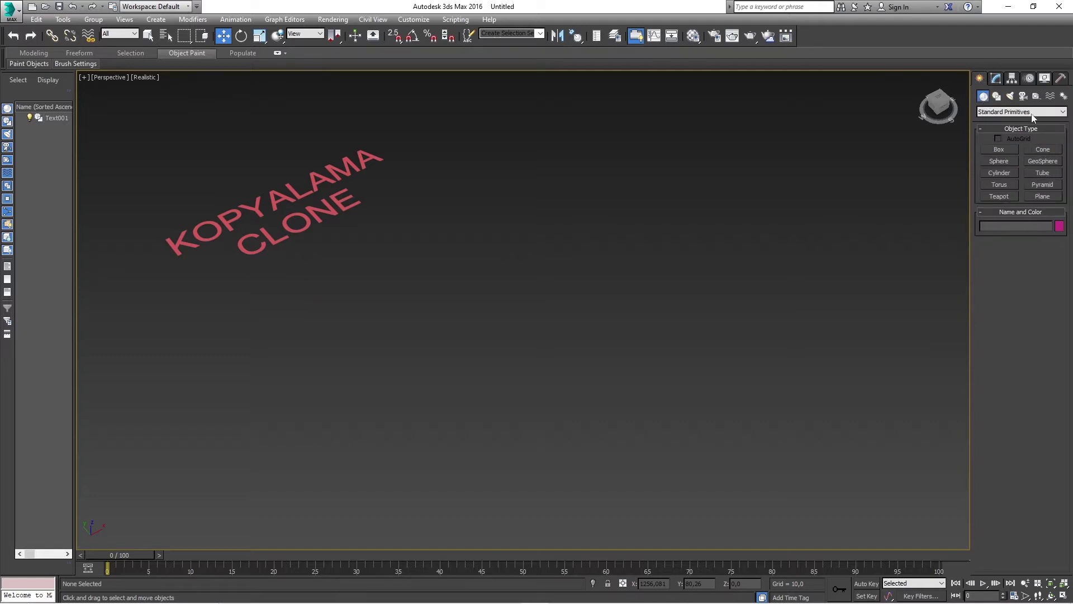
click(998, 149)
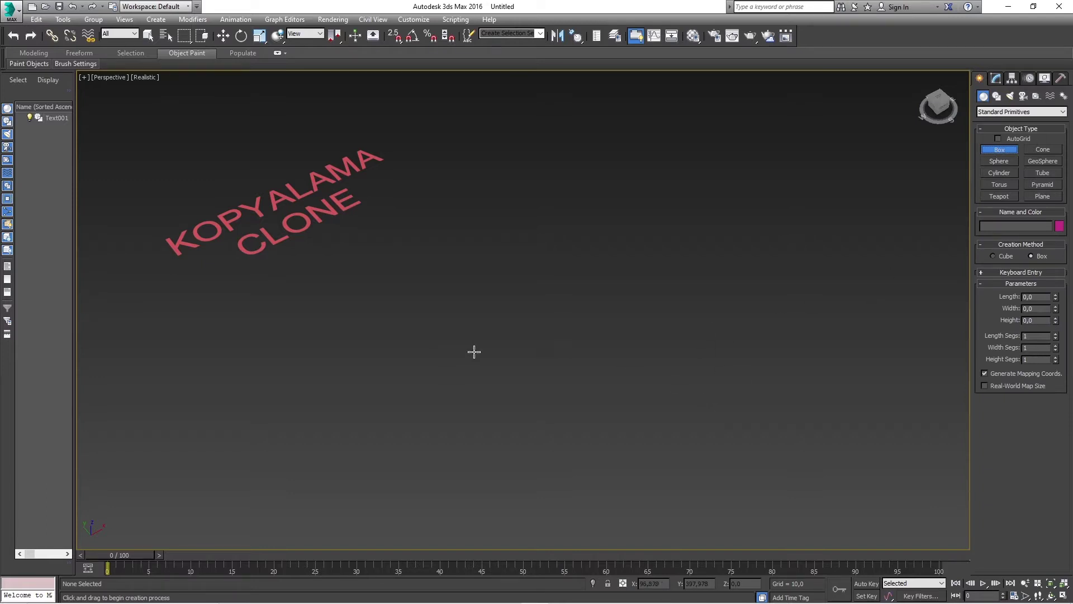
drag(493, 296, 607, 299)
click(603, 255)
click(597, 199)
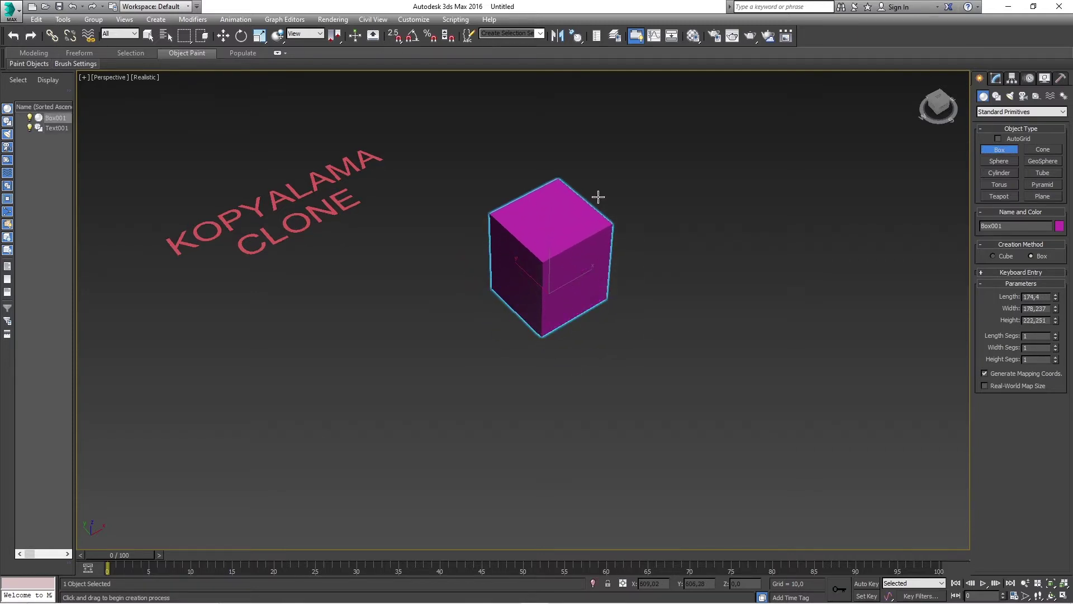
Set the box's Length, Width and Height to 150 each, making a cube.
double_click(1037, 297)
text(150)
key(Return)
key(Tab)
text(15)
key(Return)
key(Tab)
text(150)
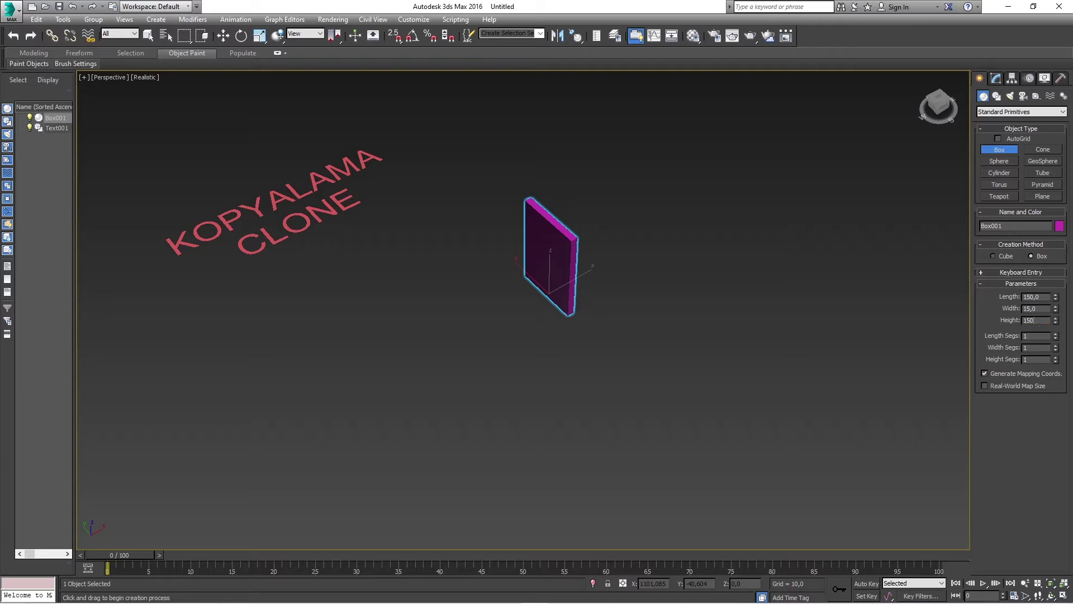
key(Return)
key(shift+Tab)
text(150)
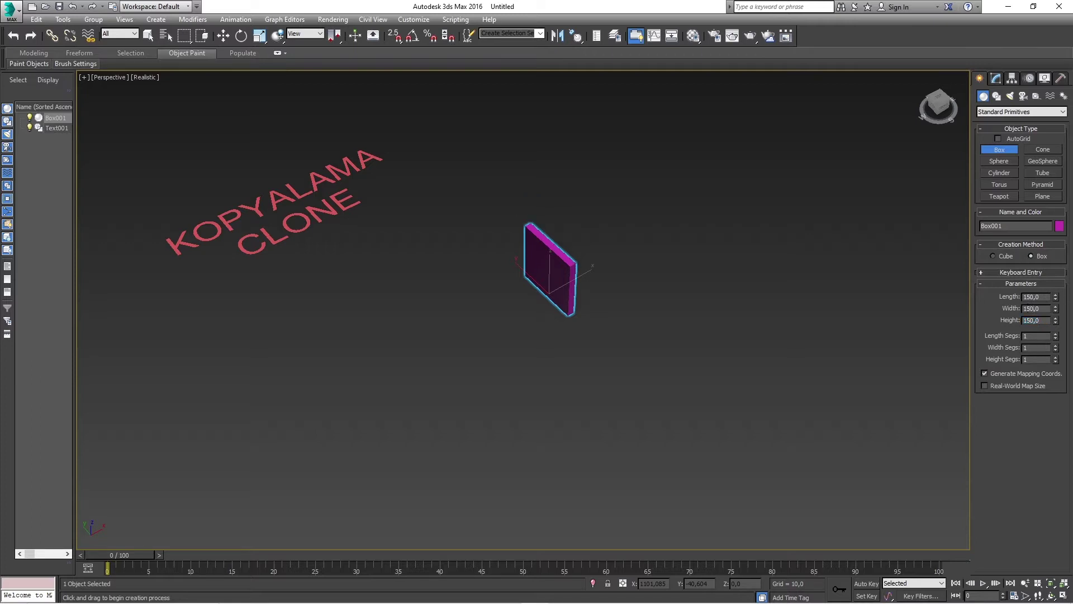
key(Return)
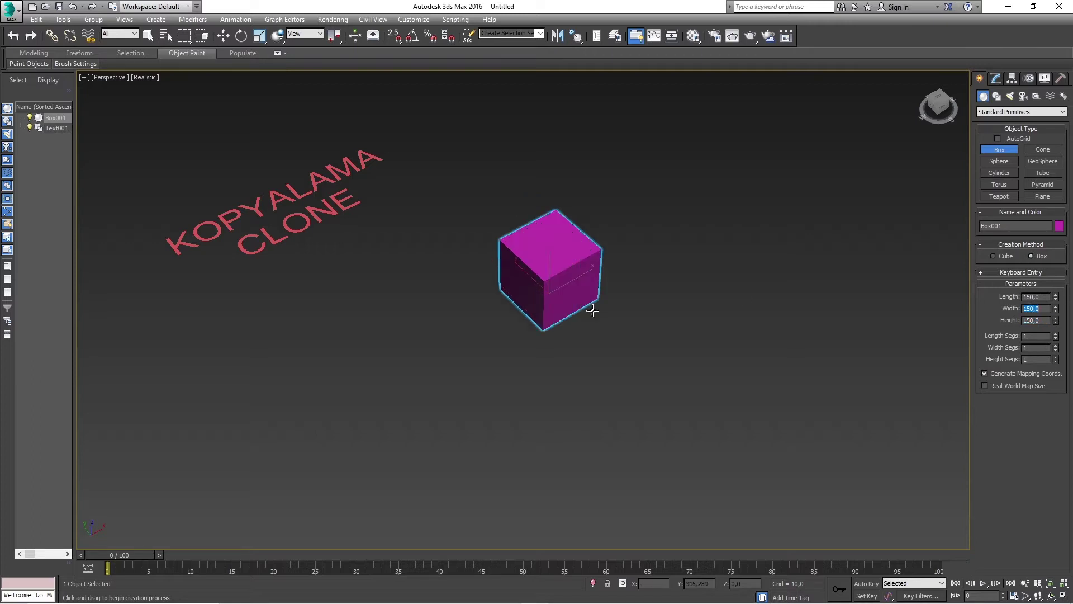
Switch to Select and Move and delete the KOPYALAMA CLONE text.
key(w)
click(640, 304)
drag(299, 300, 195, 160)
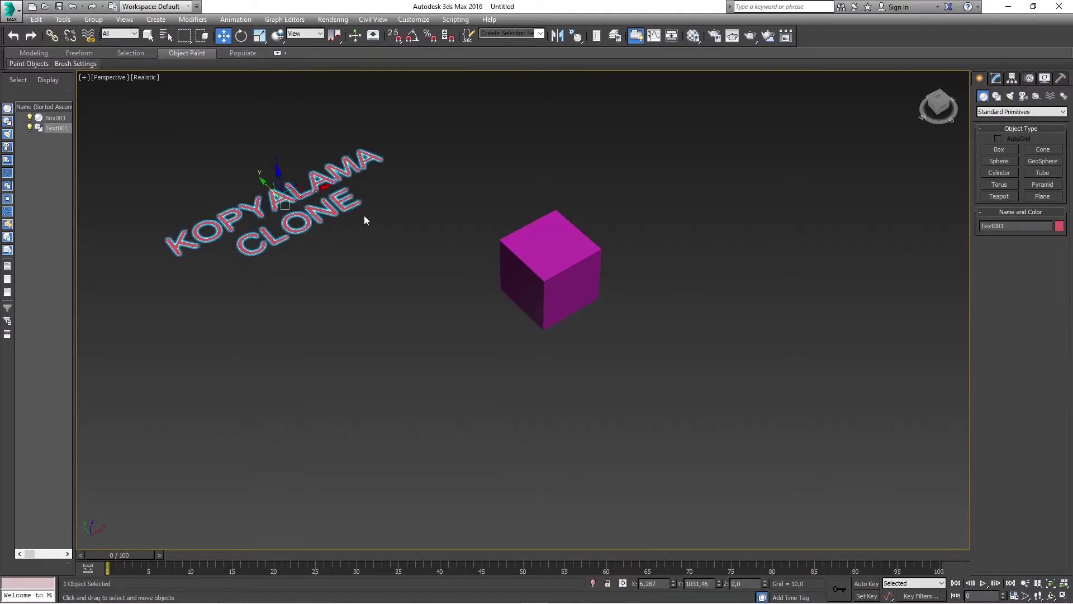
key(Delete)
Select the cube and move it further to the left.
key(ctrl+a)
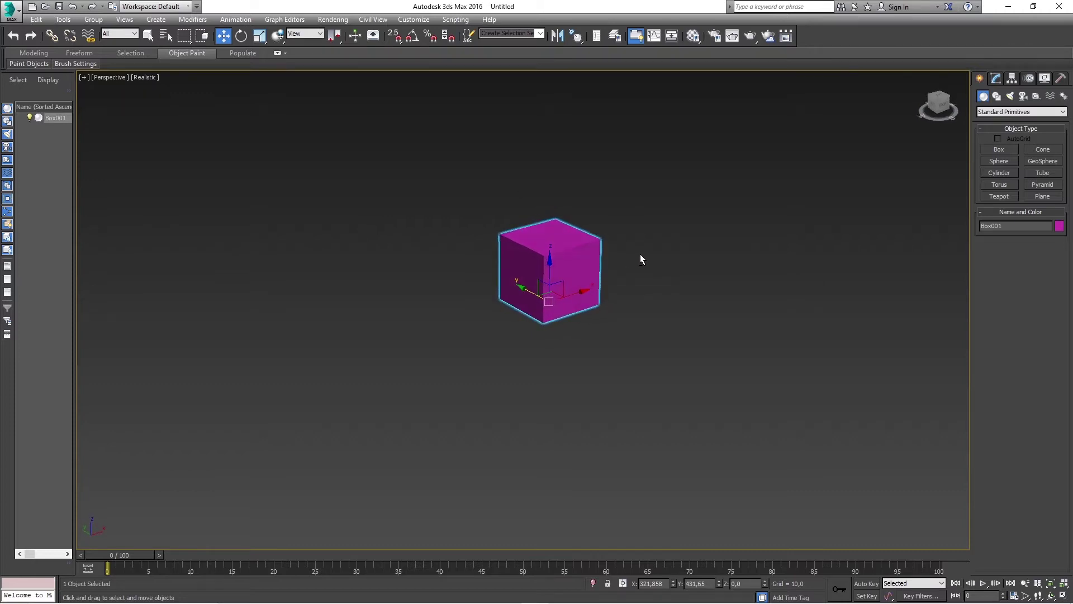
drag(639, 256, 563, 246)
click(638, 323)
click(526, 242)
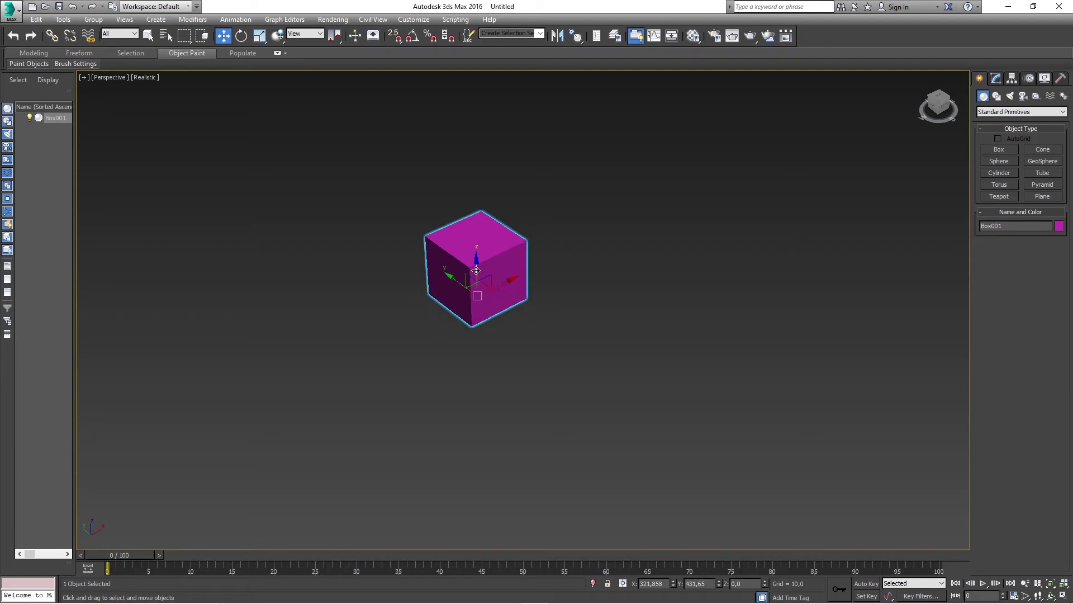
click(241, 36)
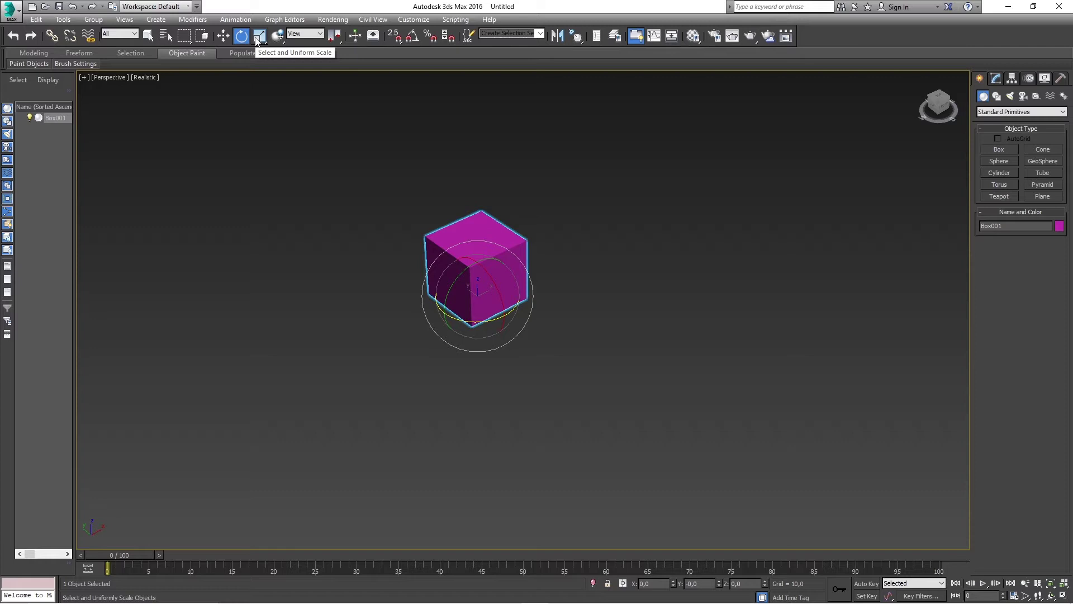
click(259, 37)
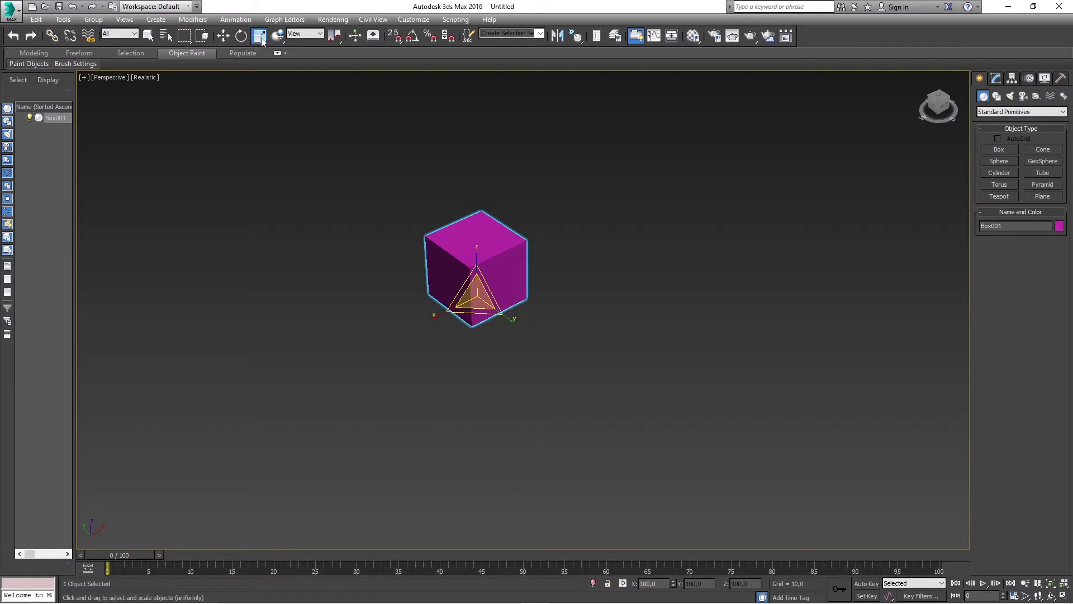
click(244, 37)
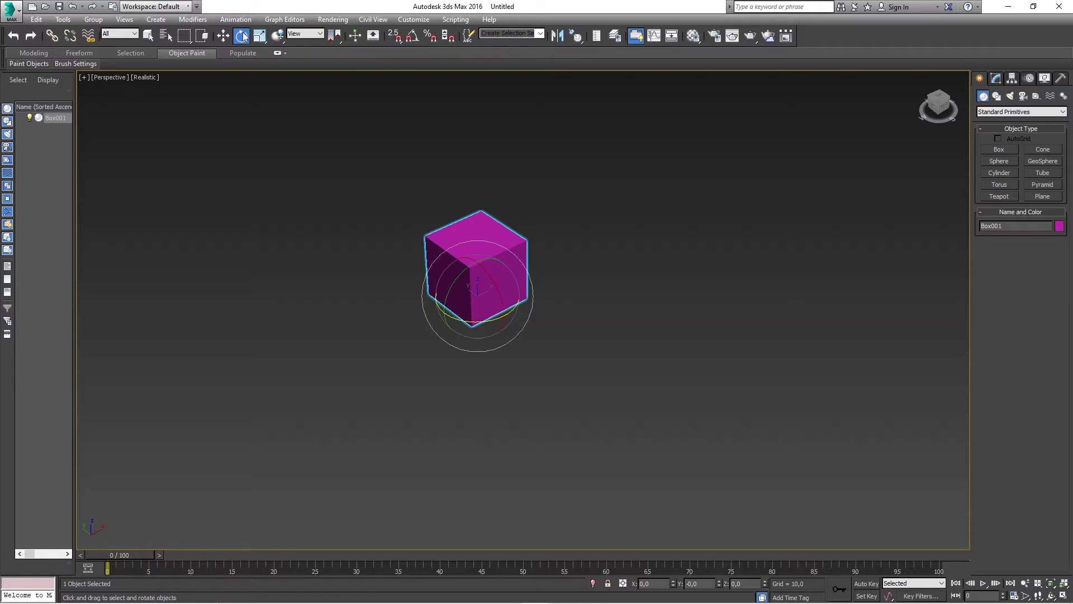
click(228, 37)
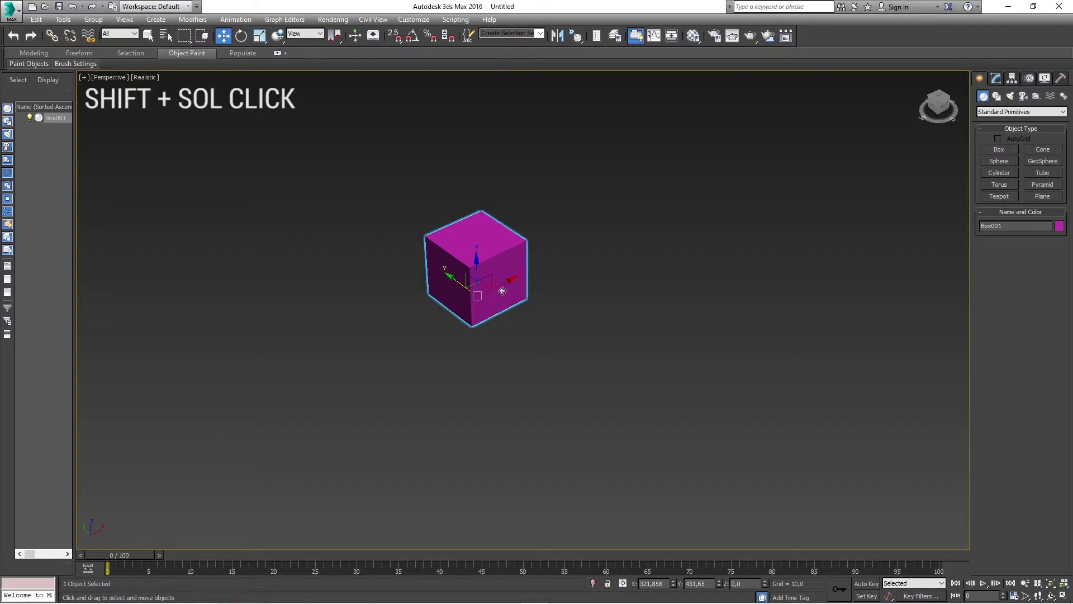
Shift-drag the cube along X and make 2 copies in Clone Options.
shift+drag(502, 285, 613, 254)
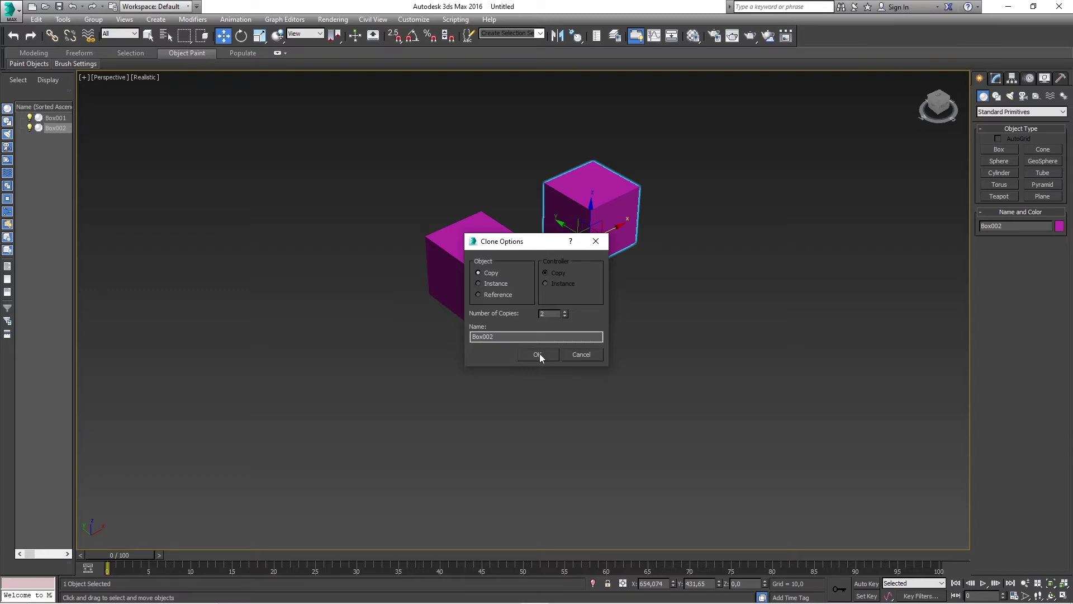
click(485, 337)
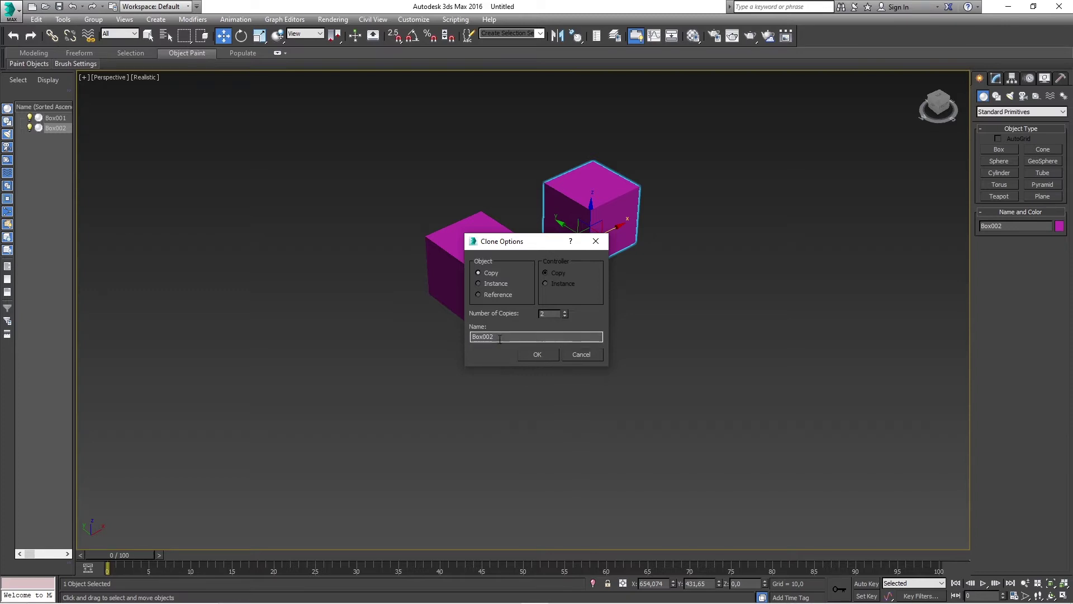
click(536, 356)
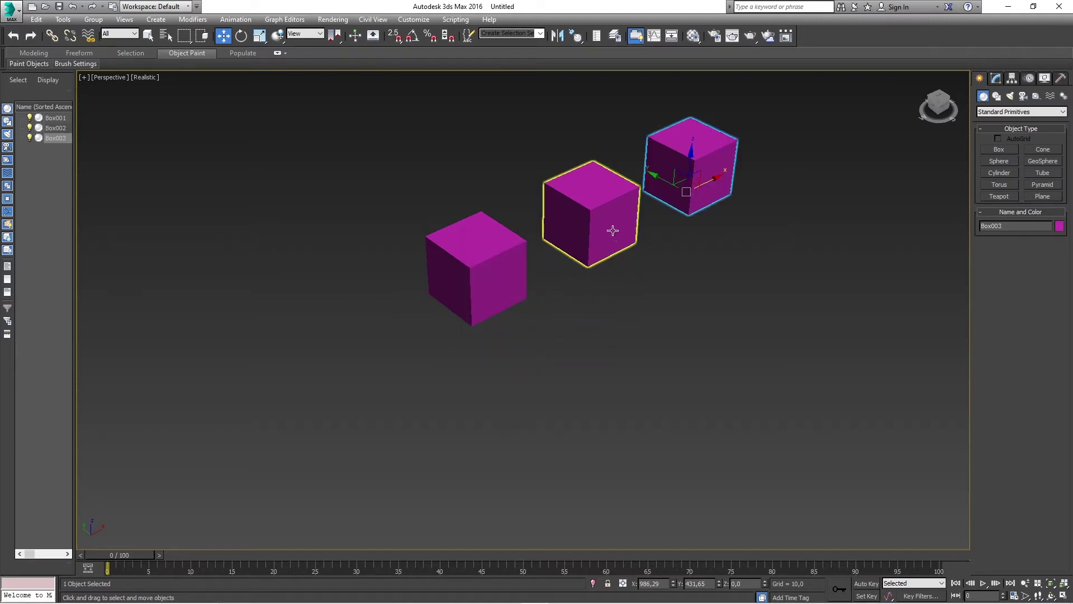
Check each of the three boxes and zoom out to centre the row in view.
click(493, 288)
click(582, 247)
click(667, 204)
middle_drag(683, 234, 635, 340)
scroll(634, 339, down, 3)
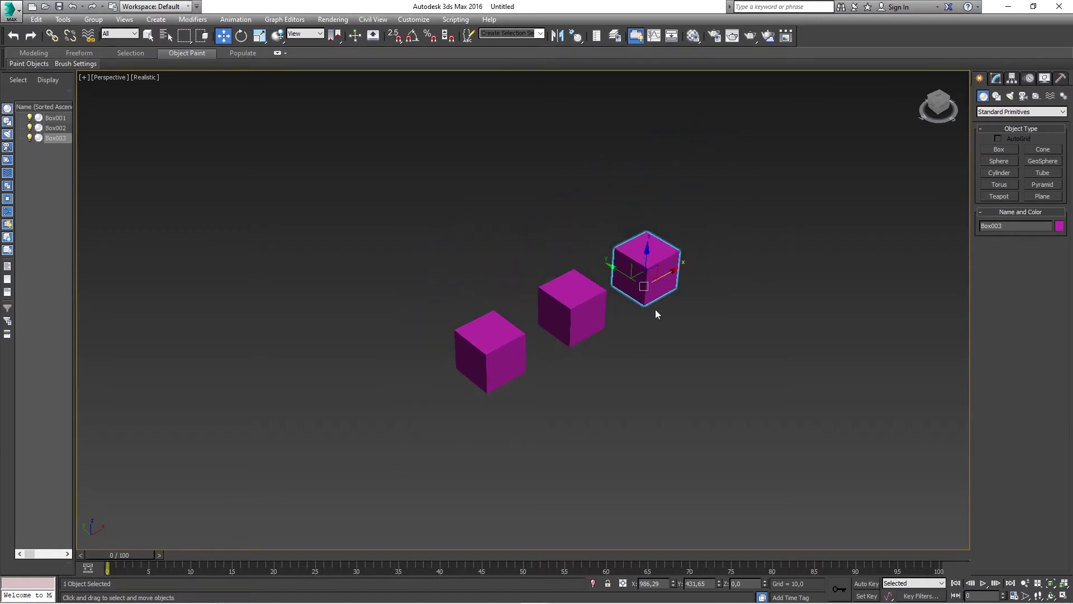
click(626, 382)
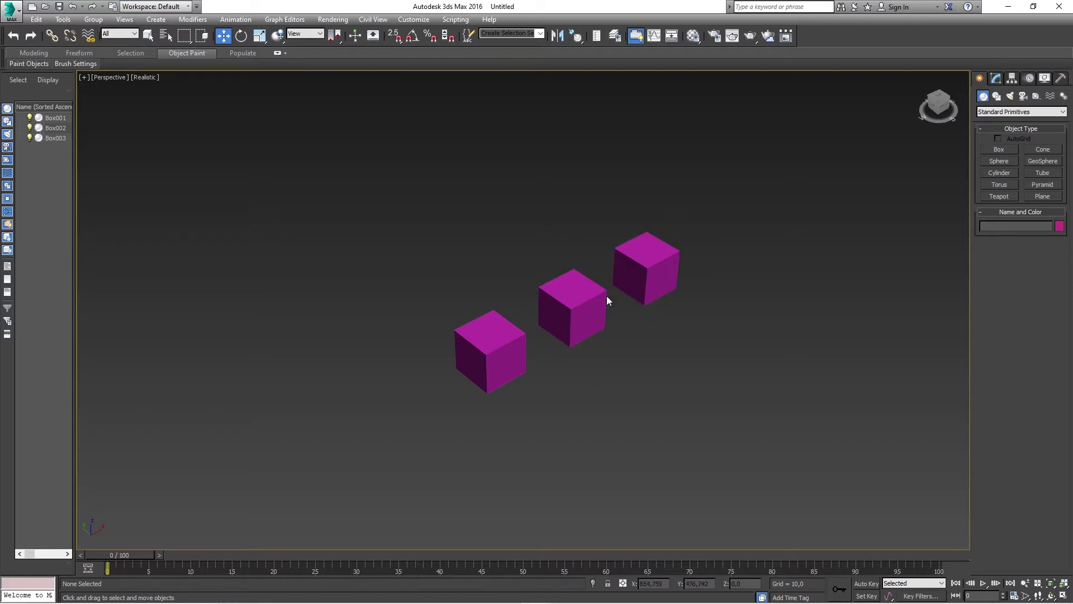
scroll(651, 307, down, 2)
middle_drag(652, 307, 570, 271)
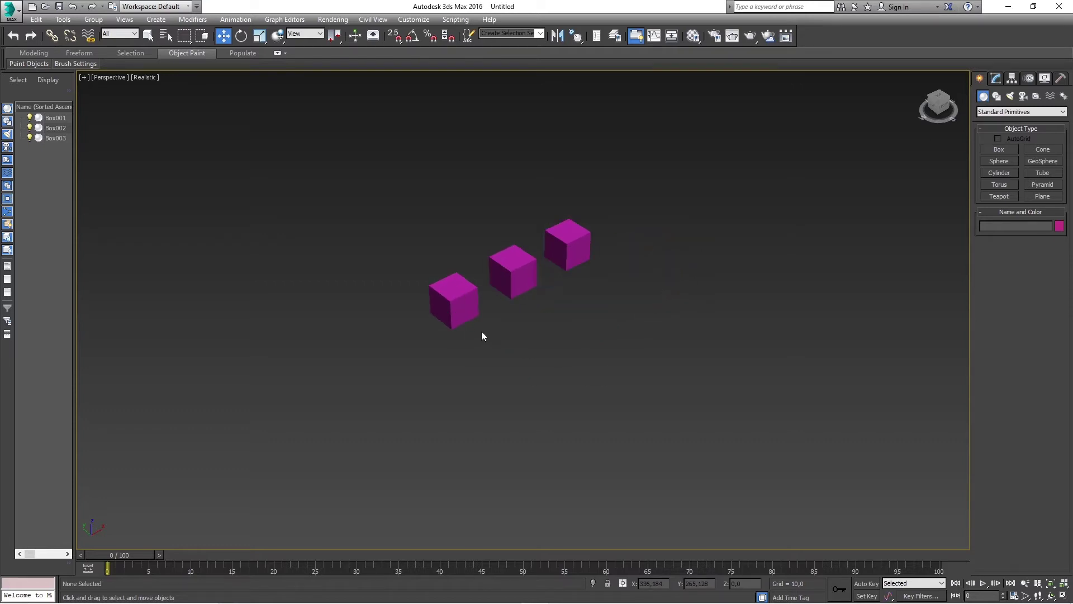
Shift-drag Box001 toward the lower right and clone it as instances.
click(445, 293)
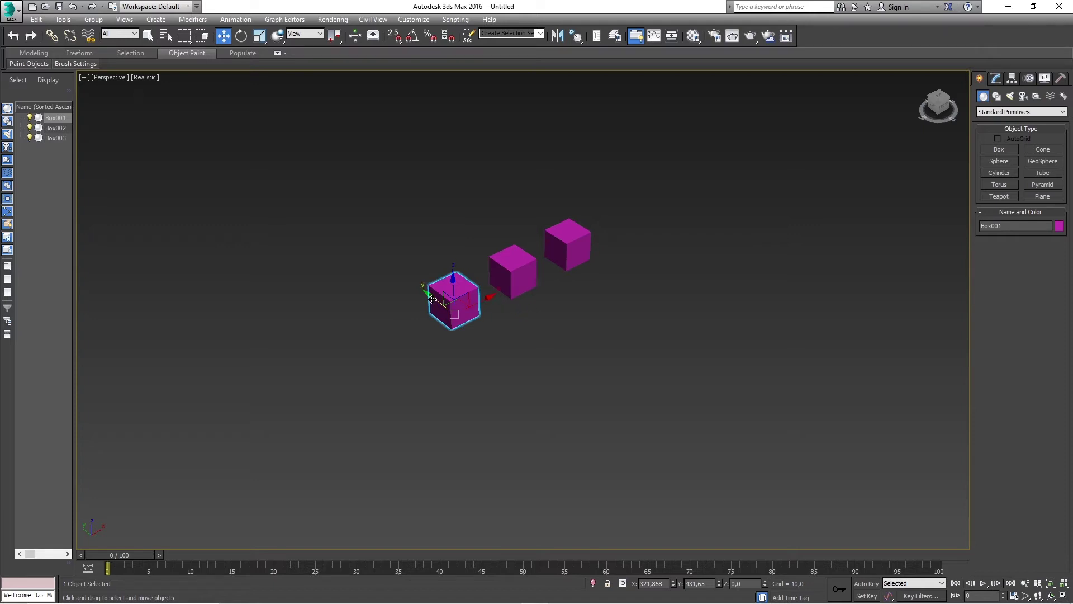
shift+drag(433, 300, 485, 360)
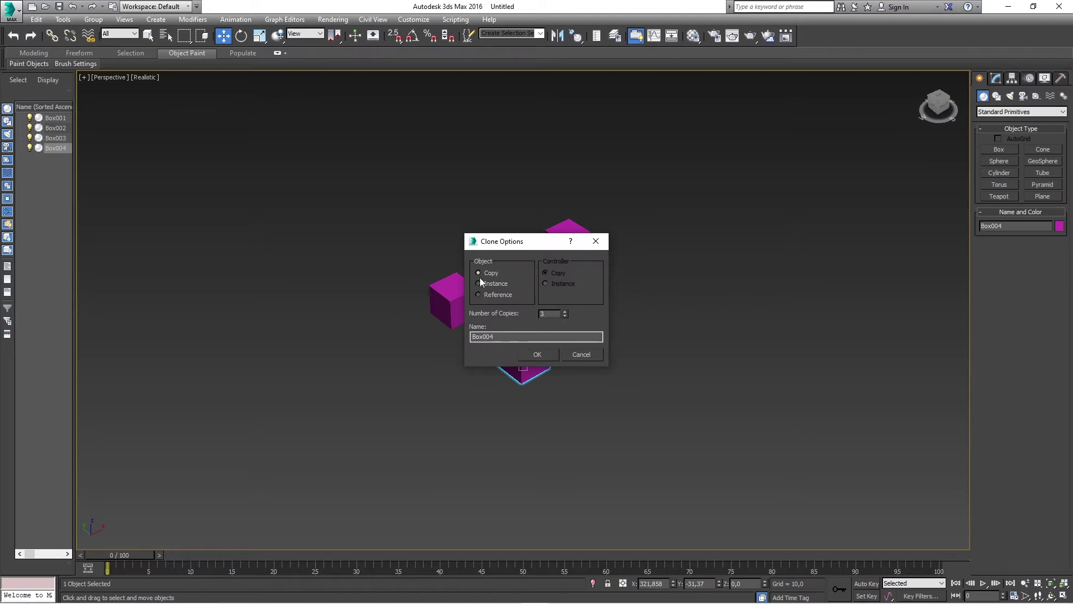
drag(526, 243, 265, 166)
click(231, 204)
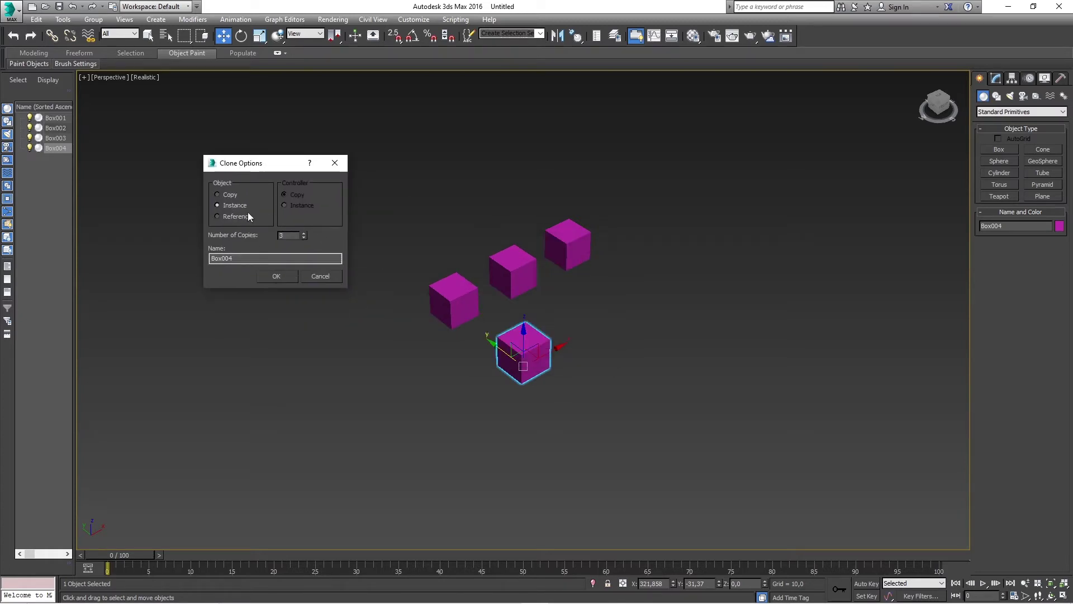
click(276, 276)
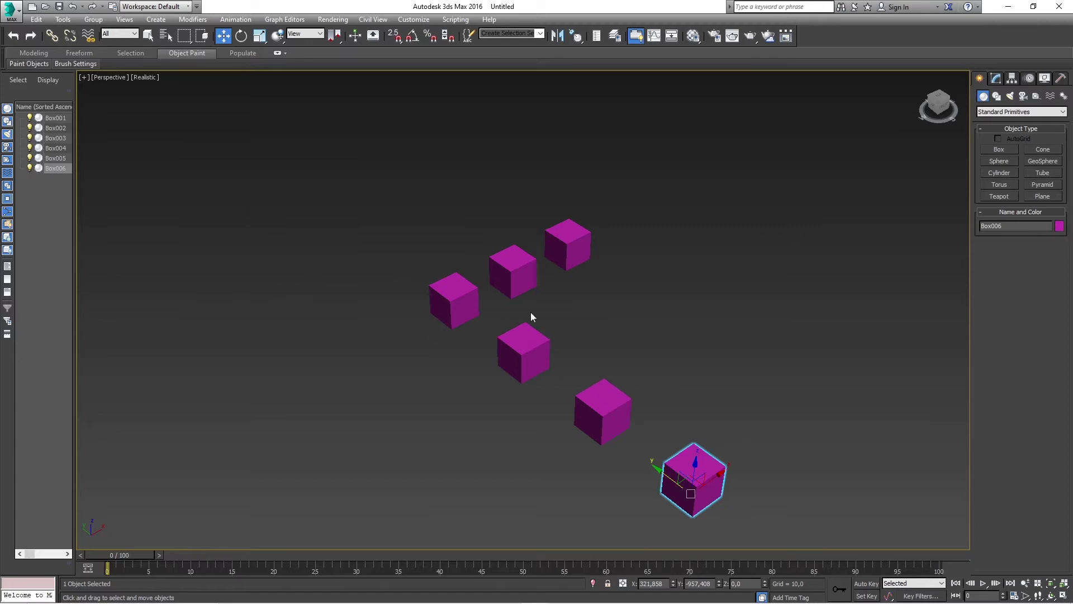
Select the three new boxes, clear the selection, and recentre all six in view.
drag(757, 513, 494, 344)
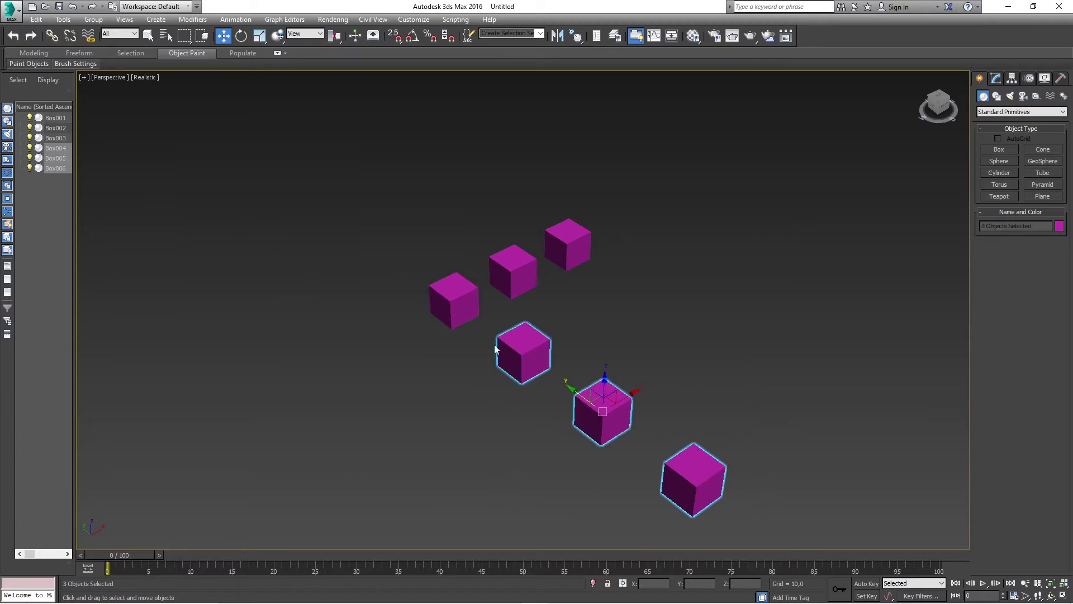
click(521, 295)
drag(486, 216, 636, 297)
click(636, 298)
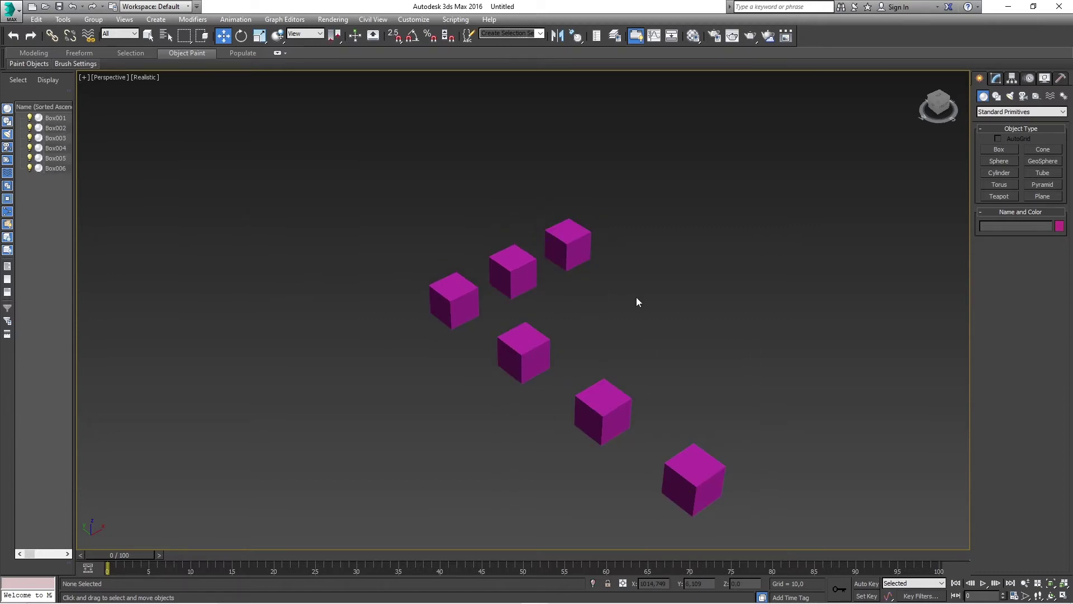
middle_drag(655, 315, 598, 263)
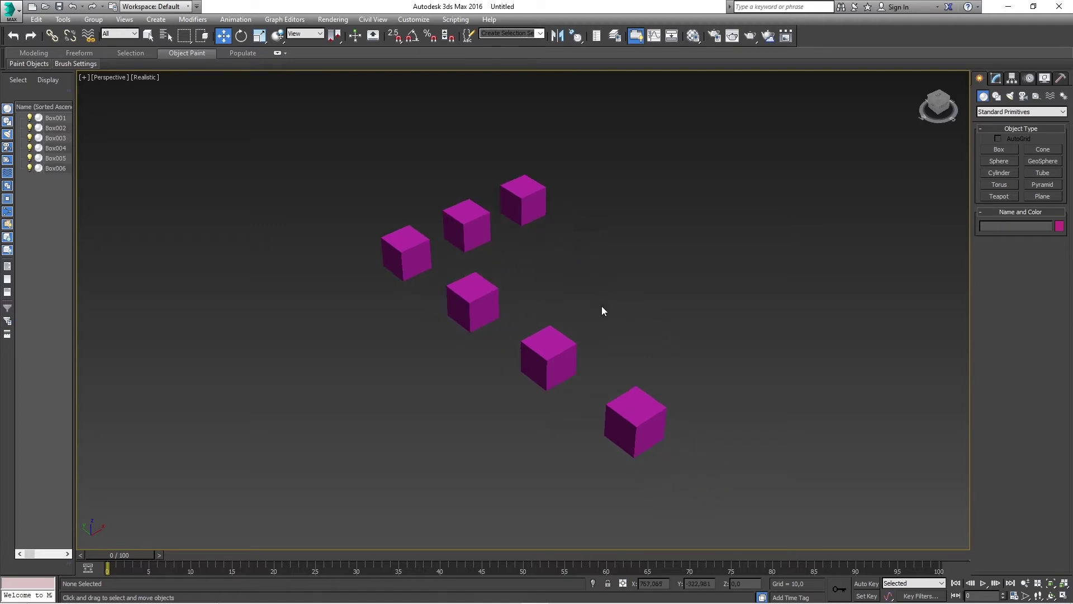
Increase Box005's Length and Width in the Modify panel.
click(555, 347)
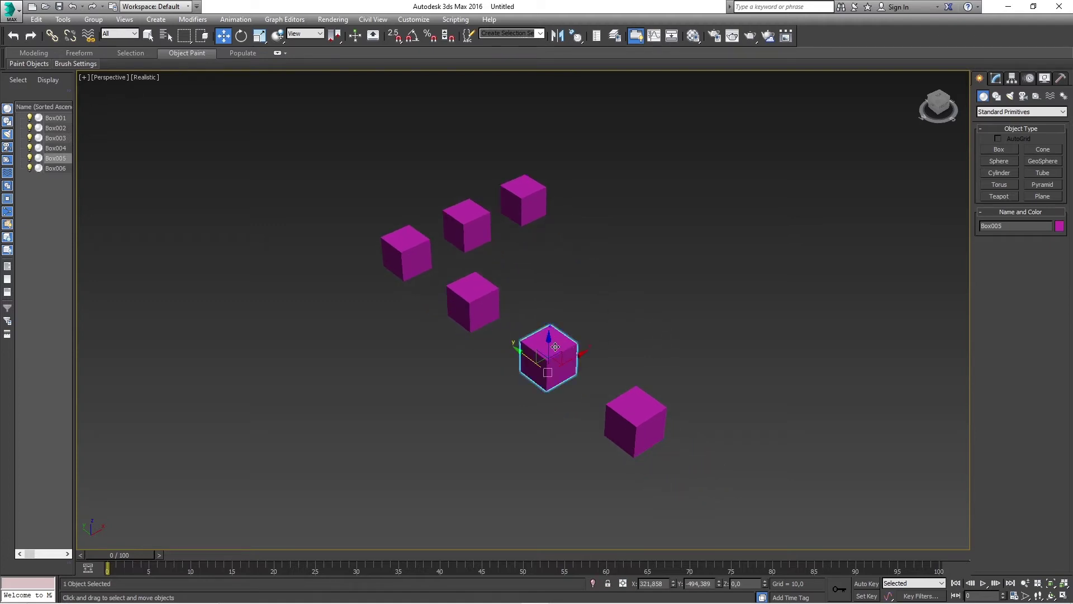
click(994, 80)
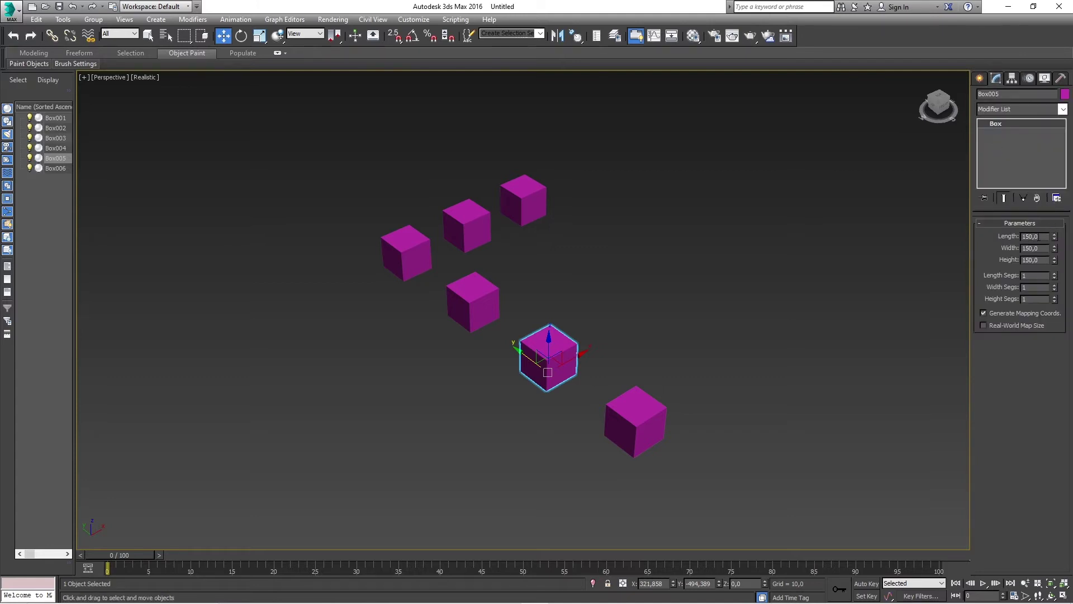
drag(1054, 236, 1049, 202)
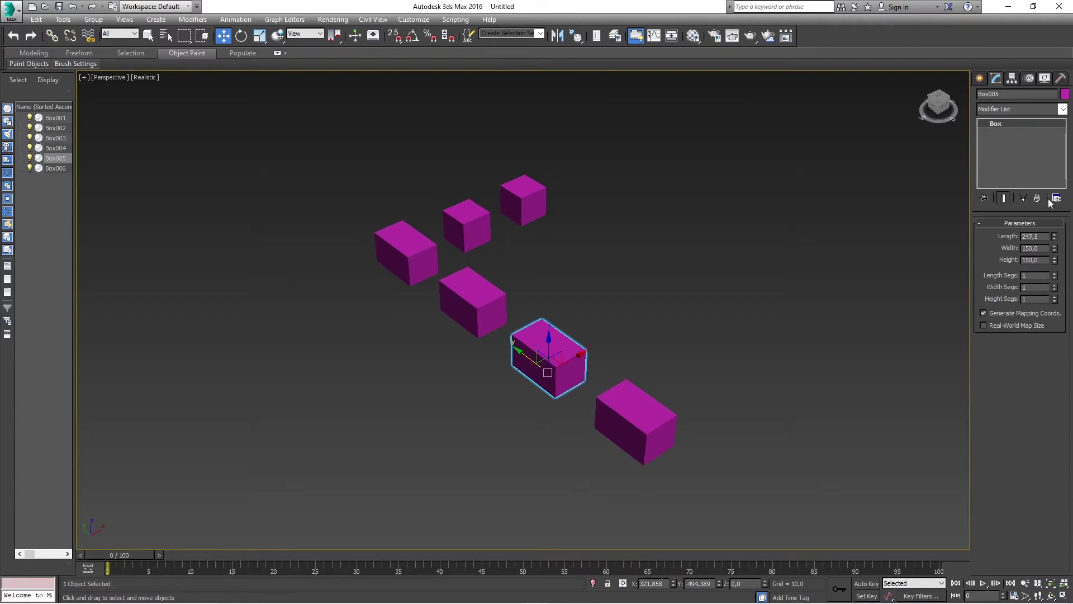
drag(1055, 248, 1055, 195)
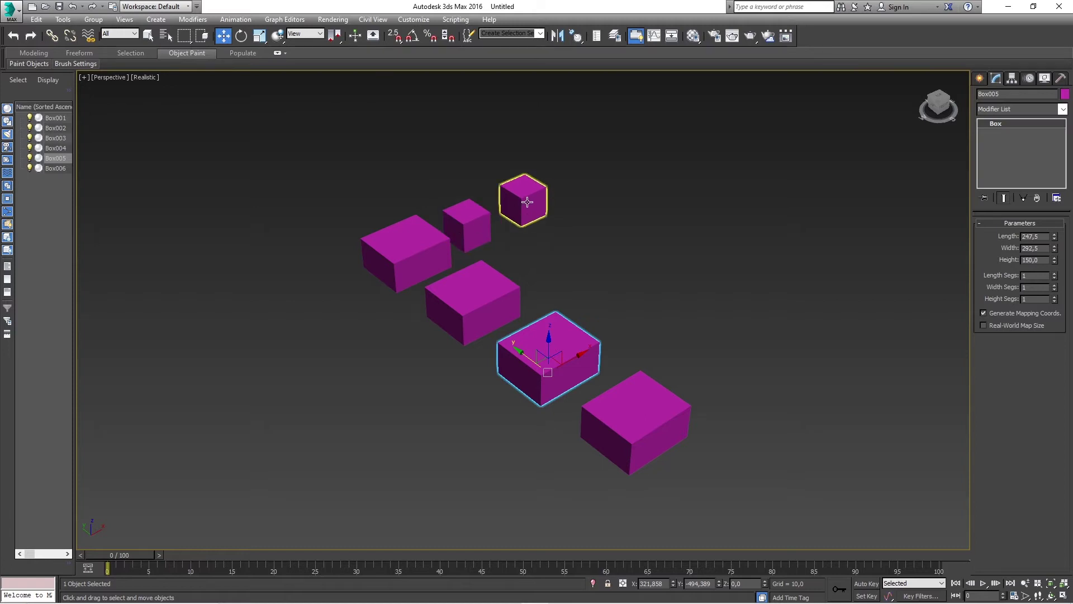
Lengthen and widen Box003, then readjust Box005's length and width.
click(536, 220)
drag(1054, 236, 1051, 207)
drag(1054, 247, 1005, 191)
click(603, 182)
click(531, 344)
drag(1058, 237, 1057, 267)
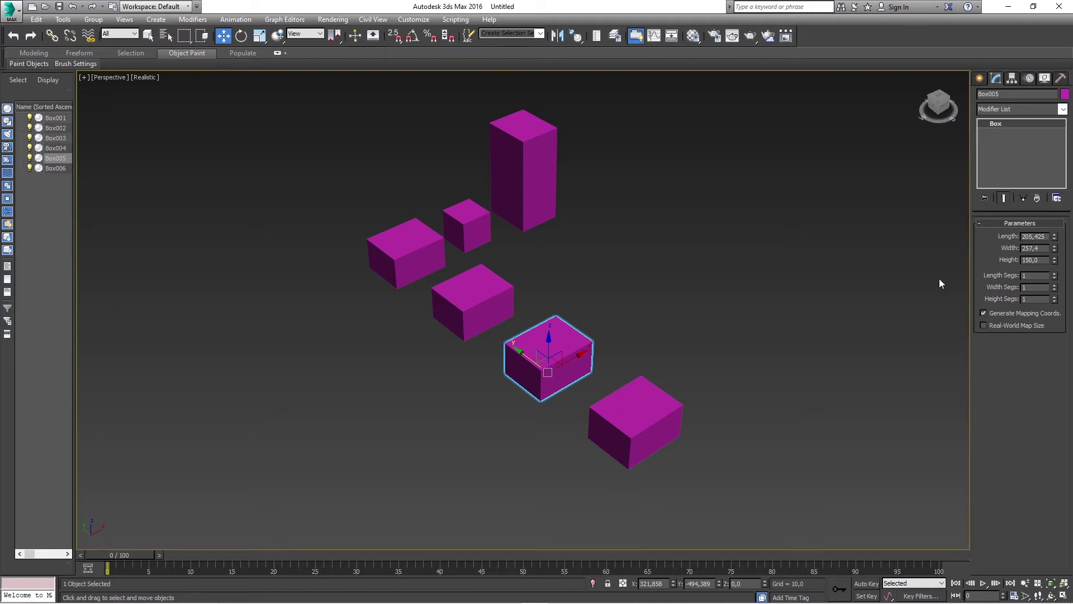
Enter 5 for Box005's Length and Width.
double_click(1037, 236)
text(5)
key(Tab)
text(5)
key(Tab)
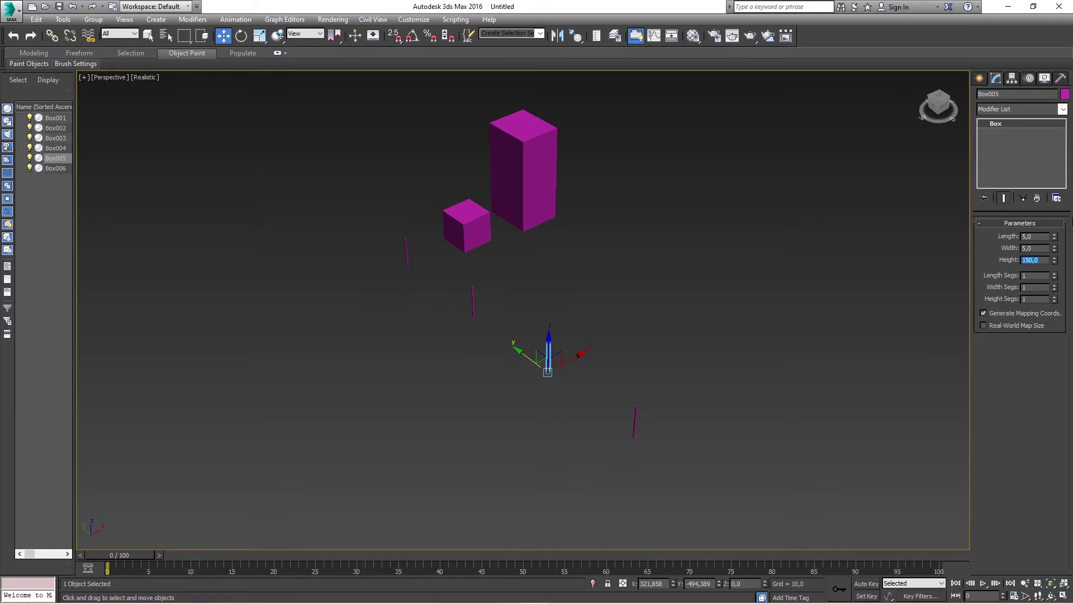
click(1034, 237)
Set Box005's Length and Width to 200, resizing its instances too.
double_click(1034, 237)
text(200)
key(Tab)
text(200)
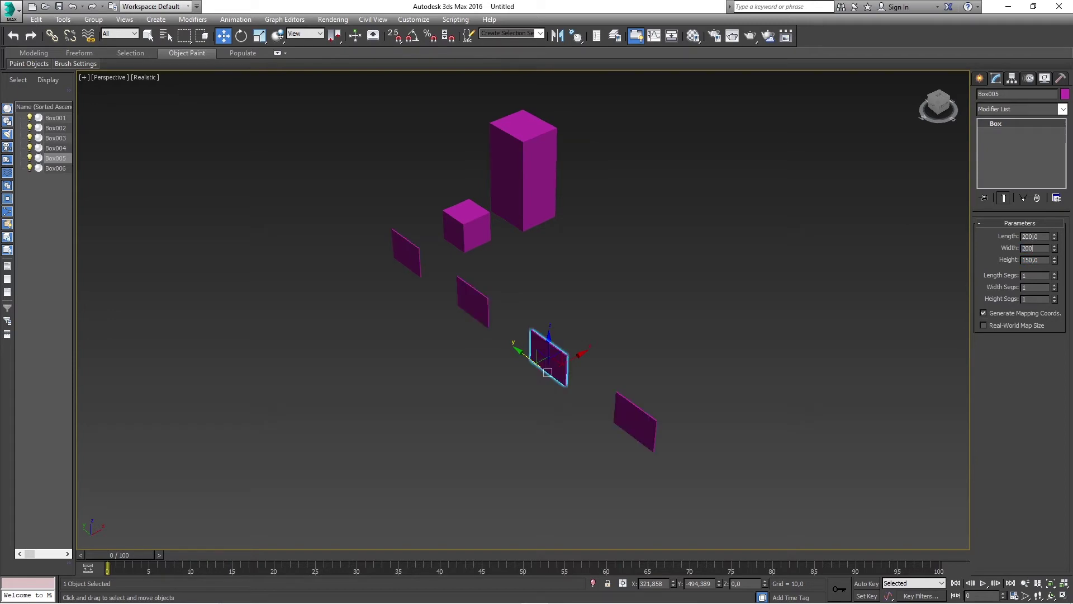
key(Tab)
click(615, 334)
click(531, 358)
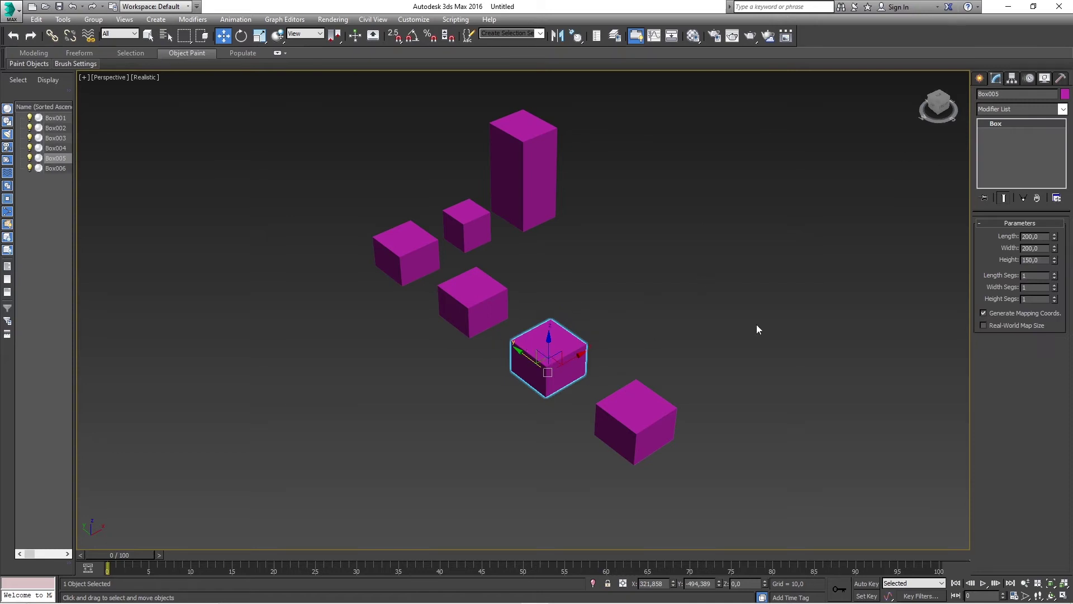
Make Box005 unique and enlarge it, then lengthen Box006.
click(1023, 197)
drag(1055, 237, 1053, 219)
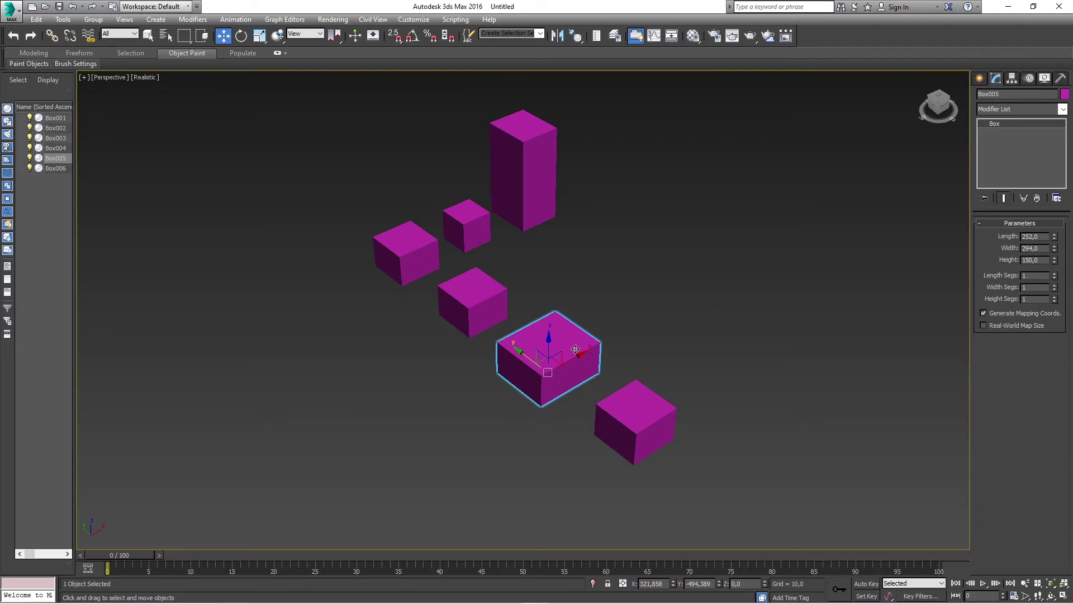
click(641, 408)
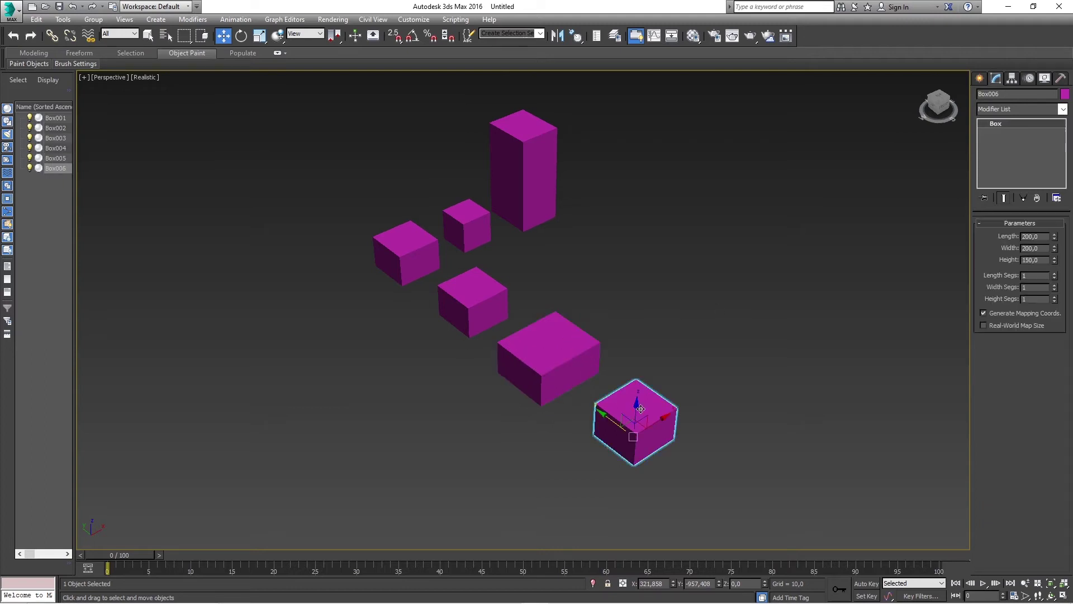
drag(1055, 237, 1056, 222)
Delete the three lower boxes, Box001 and the tall box, keeping only Box002 selected.
click(487, 231)
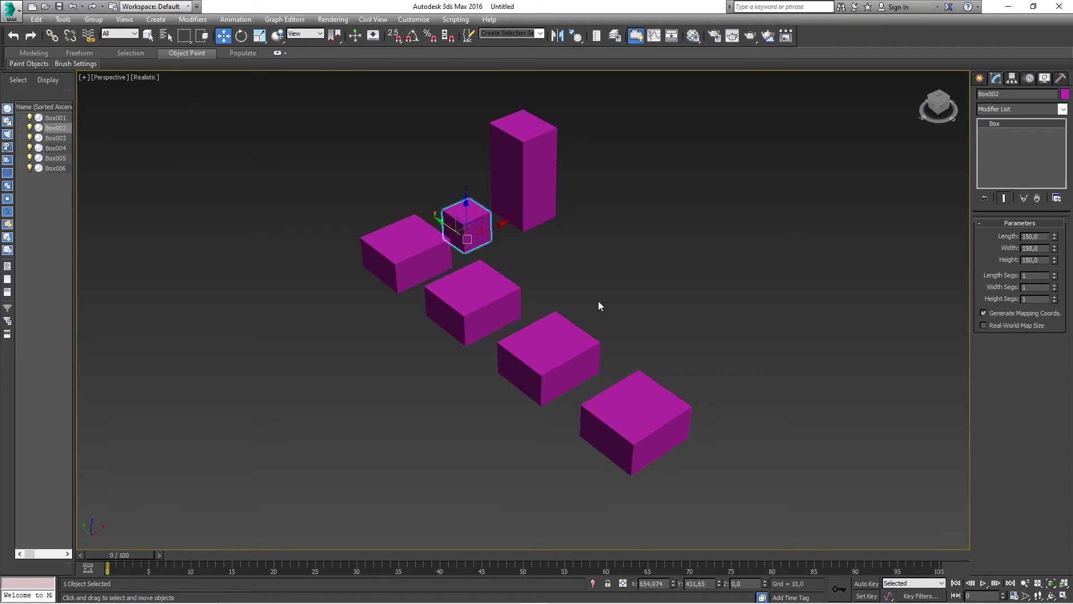
drag(747, 467, 373, 301)
key(Delete)
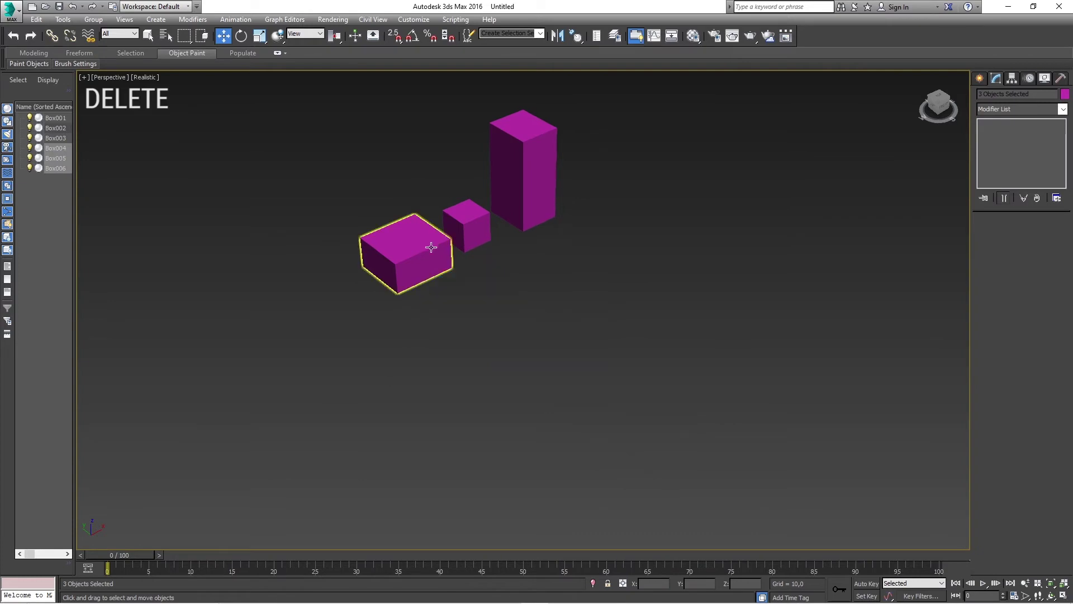
click(431, 246)
key(Delete)
click(546, 180)
key(Delete)
drag(568, 297, 416, 149)
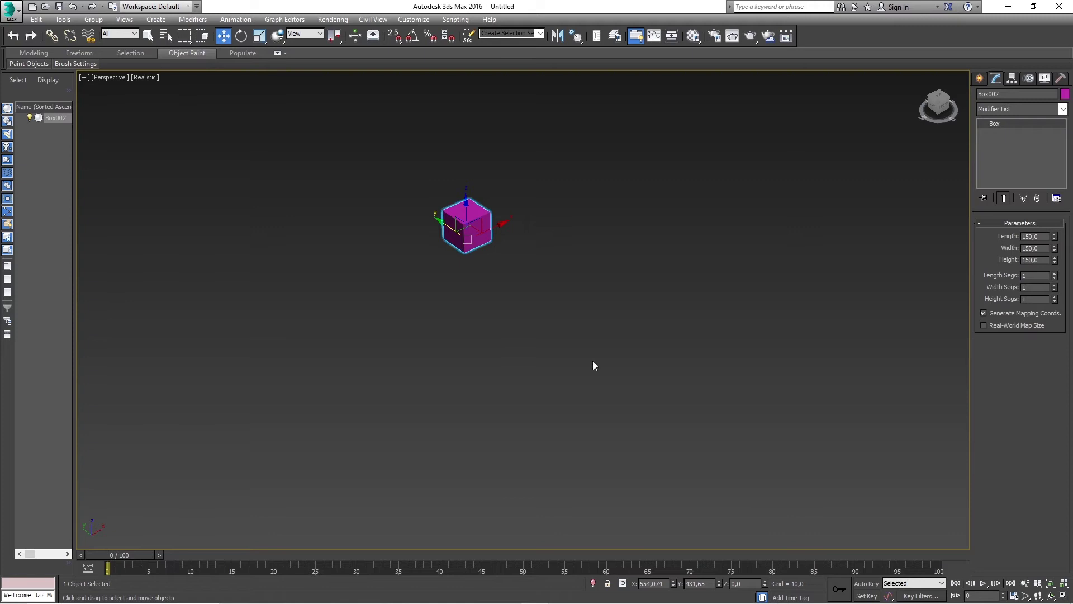
Zoom extents on Box002, zoom out slightly, and activate Select and Rotate.
key(z)
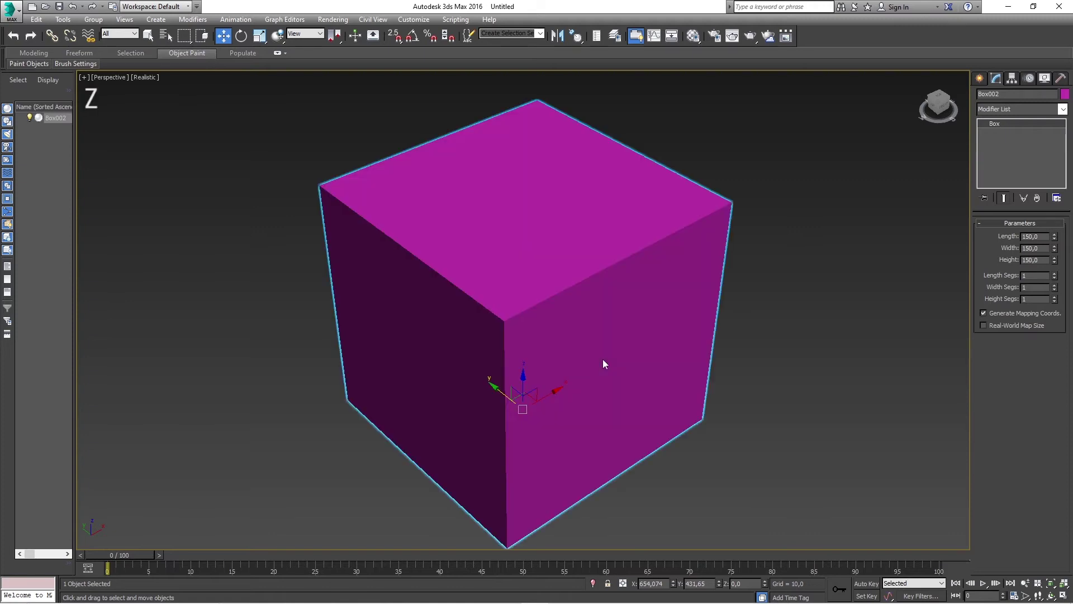
scroll(604, 361, down, 3)
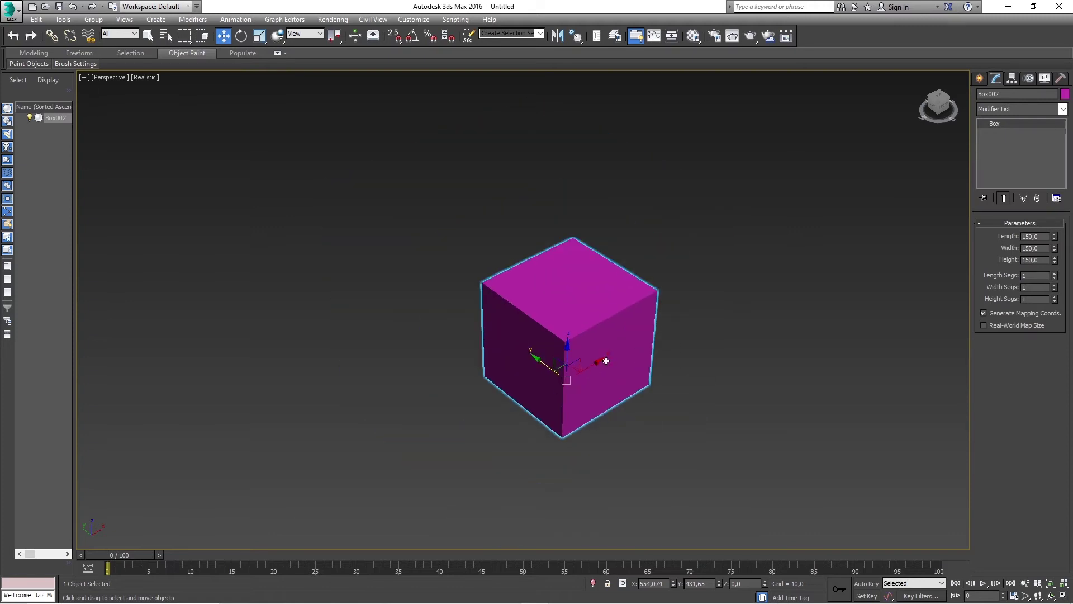
click(241, 37)
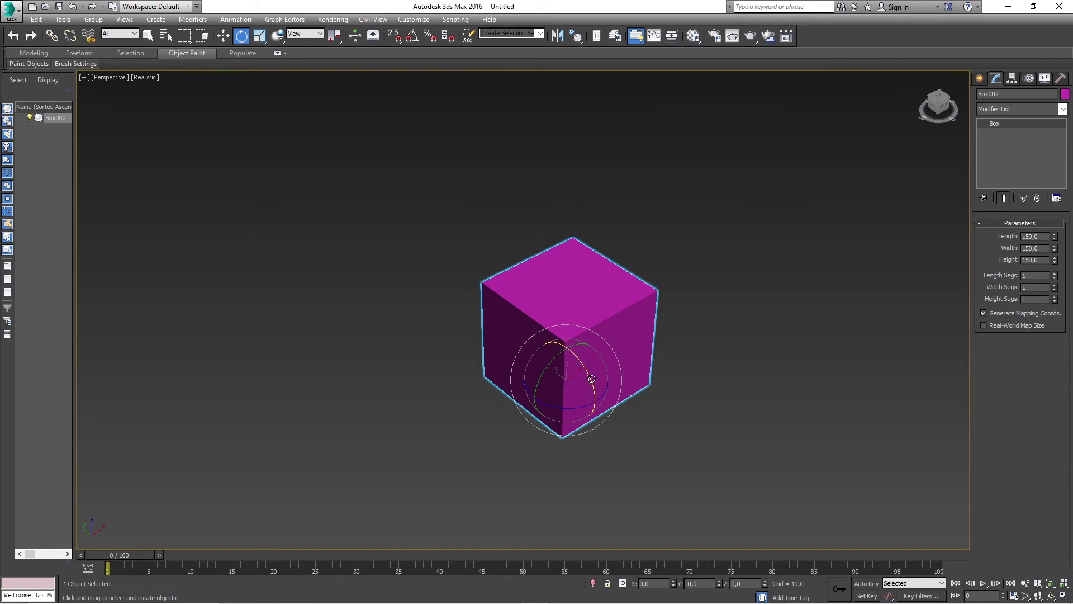
Shift-rotate the cube to make 6 rotated instances, Box003 to Box008.
drag(584, 367, 568, 386)
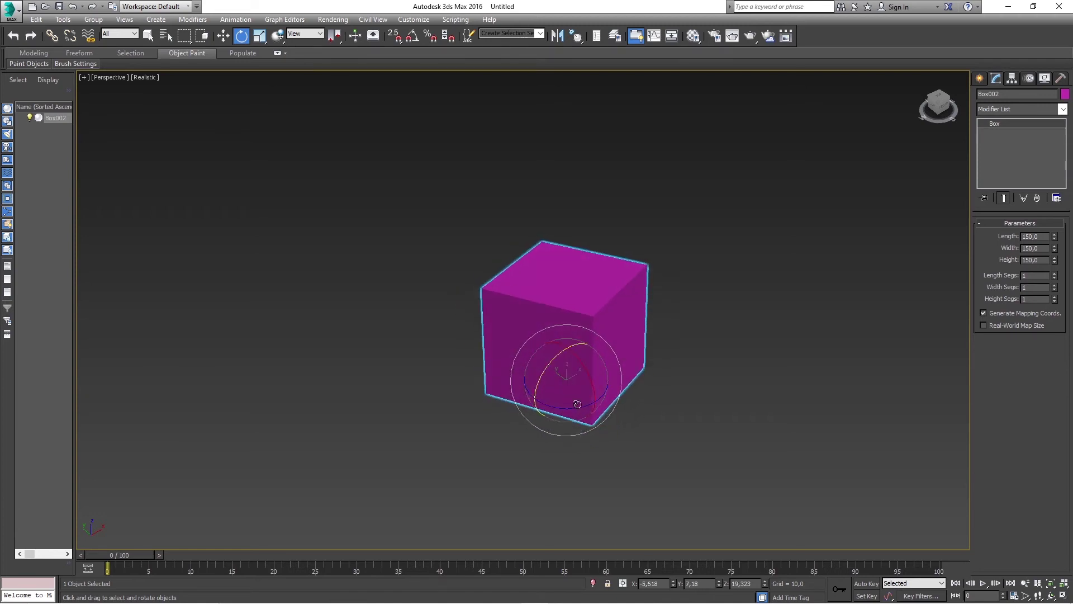
key(ctrl+z)
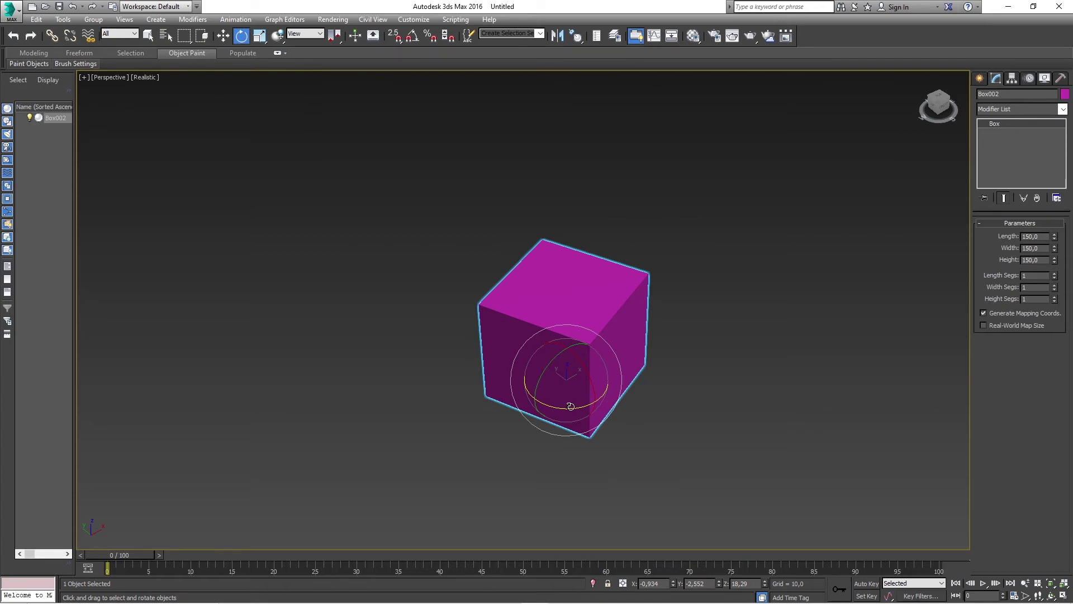
mouse_move(571, 408)
shift+mouse_down()
mouse_move(577, 403)
mouse_move(562, 407)
mouse_move(600, 409)
shift+mouse_up()
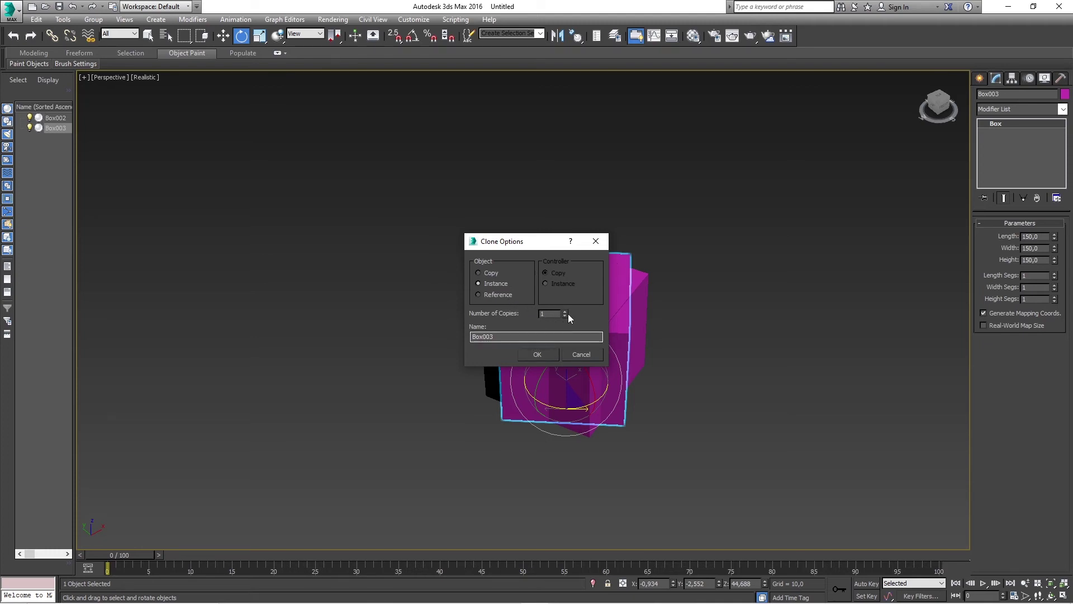
text(6)
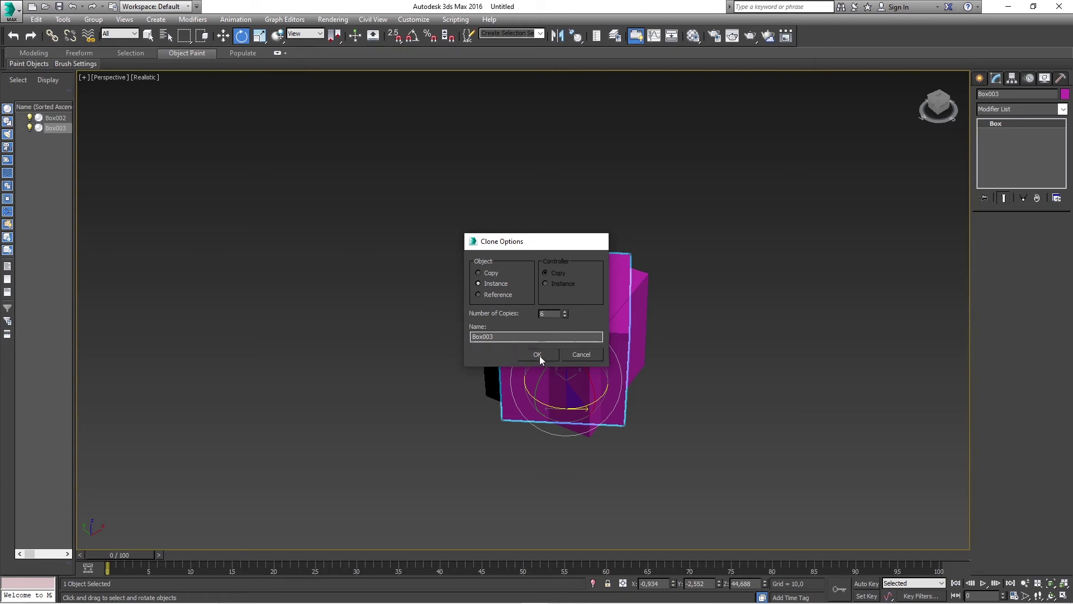
click(537, 355)
alt+middle_drag(537, 355, 567, 378)
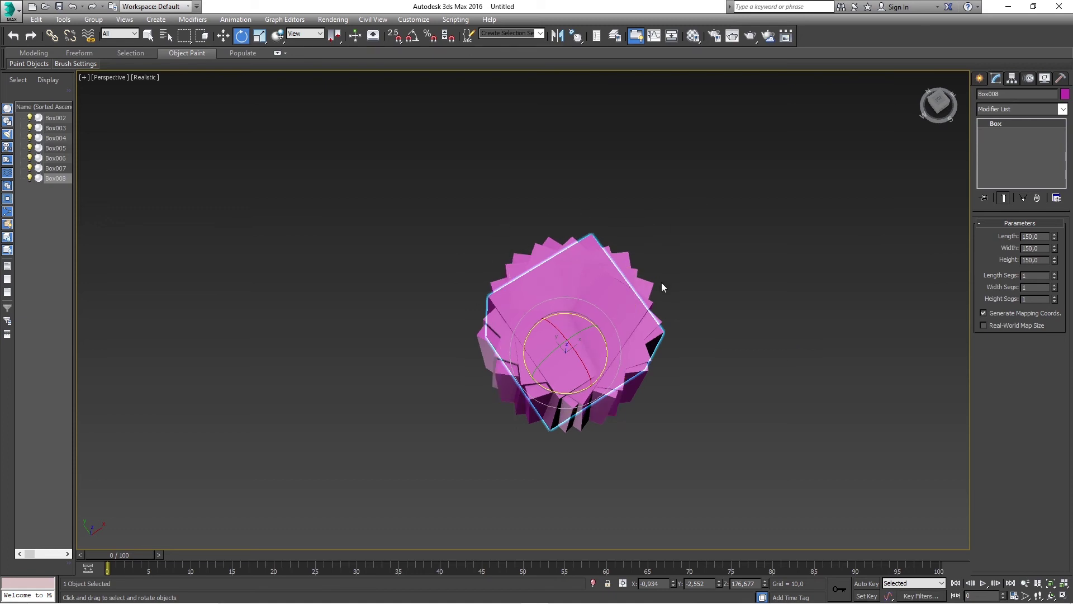
scroll(662, 287, down, 3)
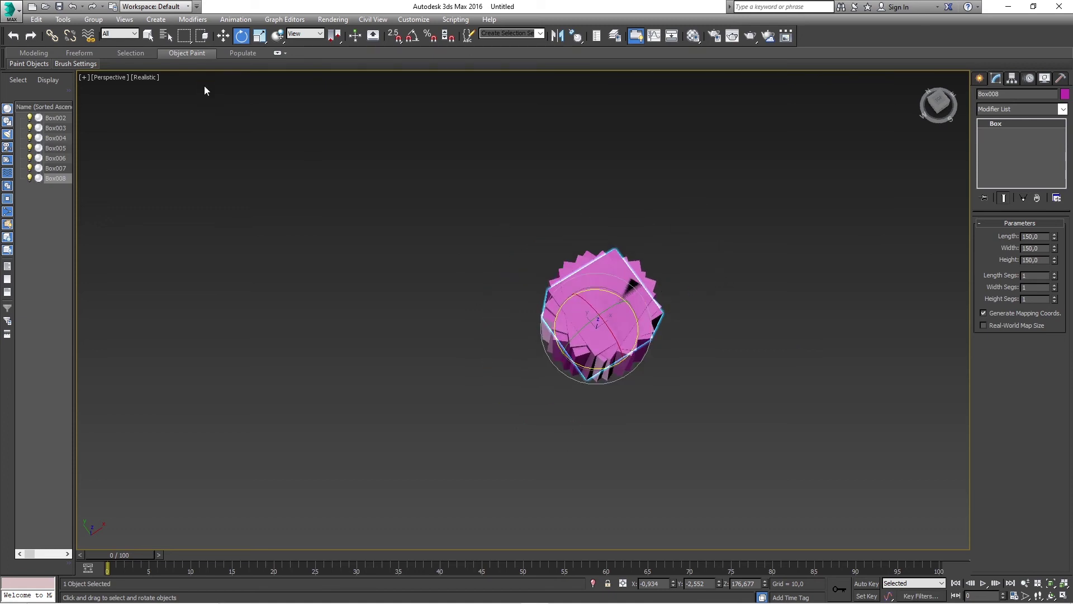
Move Box008 off the stack to the upper left.
click(224, 37)
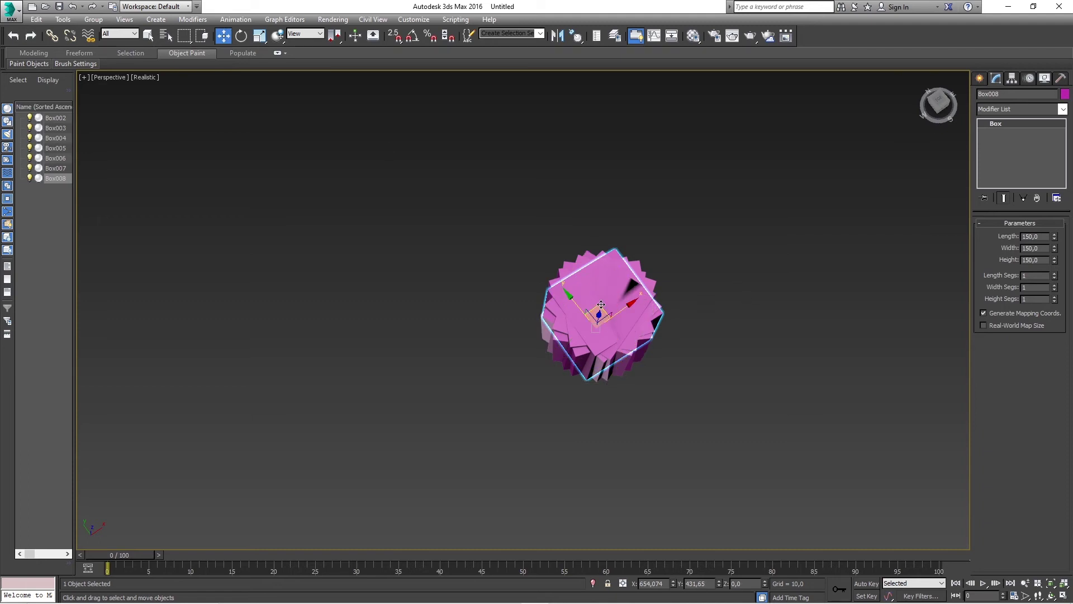
drag(603, 307, 371, 269)
middle_drag(528, 266, 617, 260)
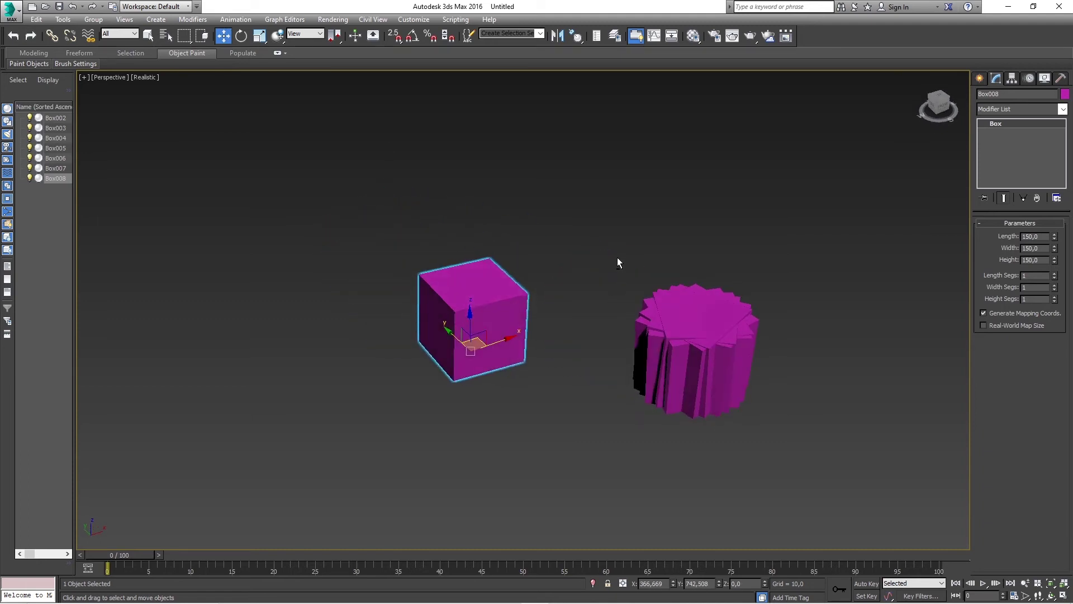
Shift-scale the box down to create a smaller independent copy, Box009.
click(259, 38)
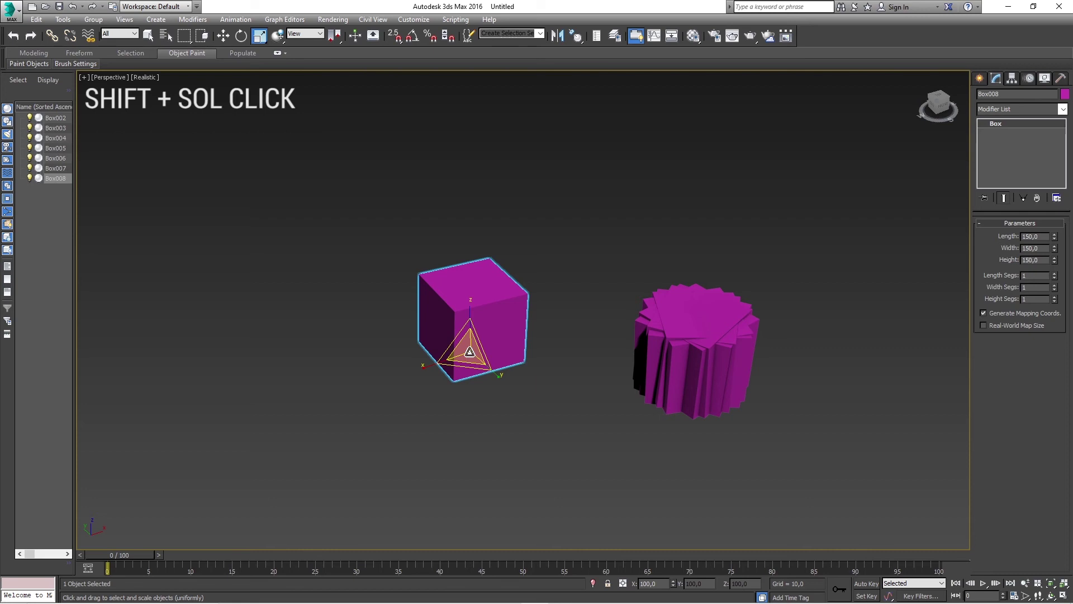
shift+drag(470, 351, 481, 375)
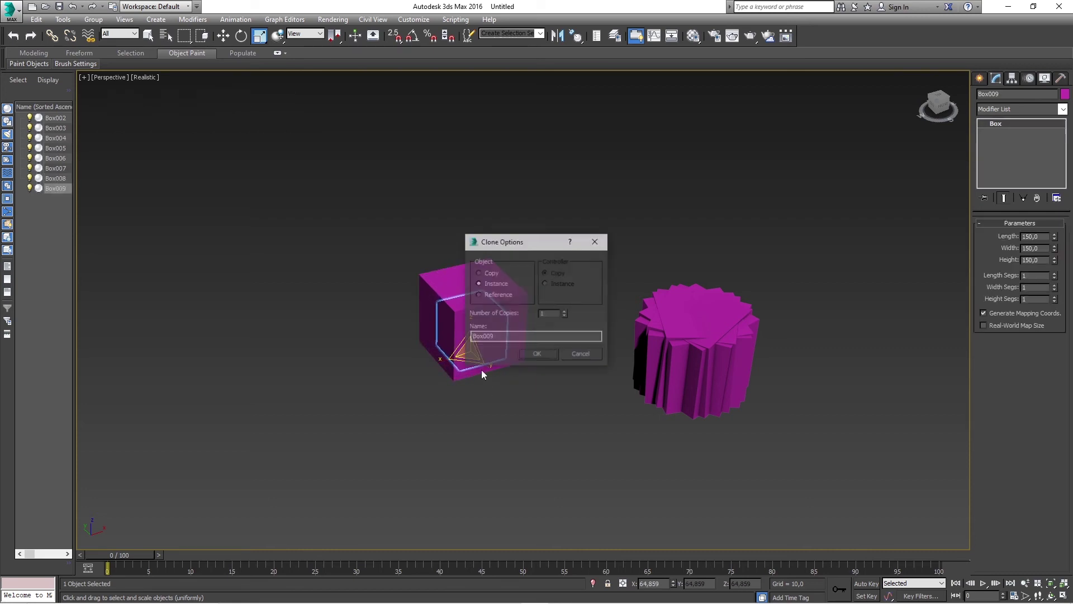
click(479, 273)
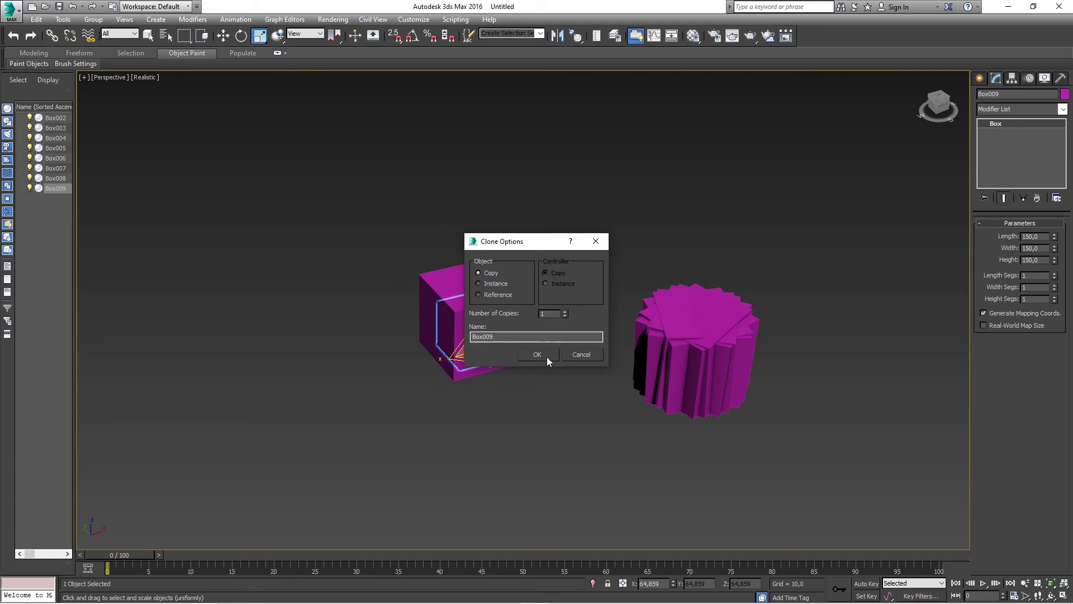
click(536, 354)
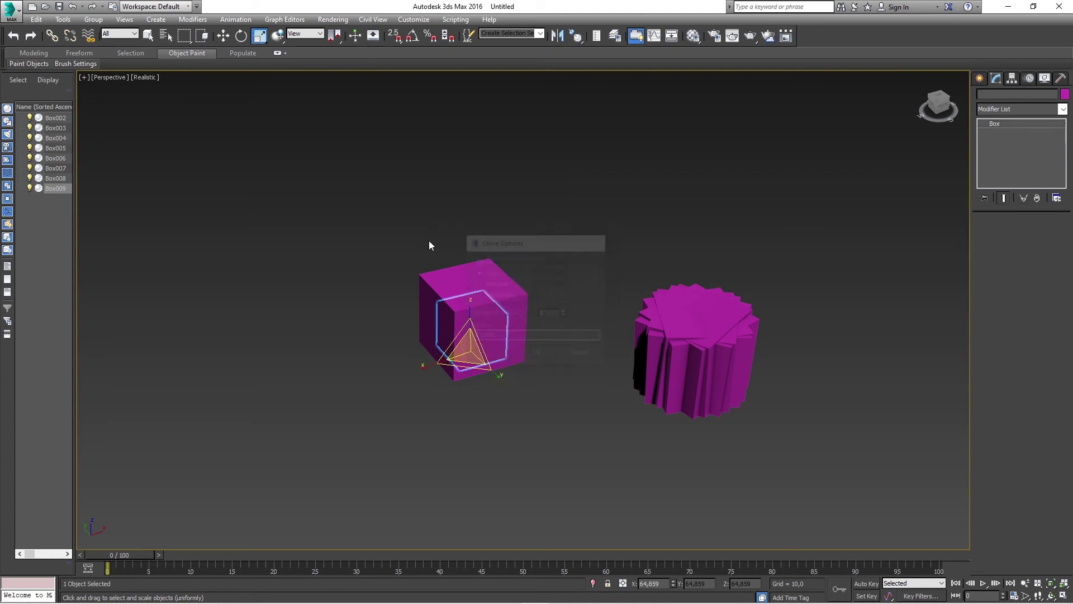
Move the small Box009 out to the lower left and deselect it.
click(225, 37)
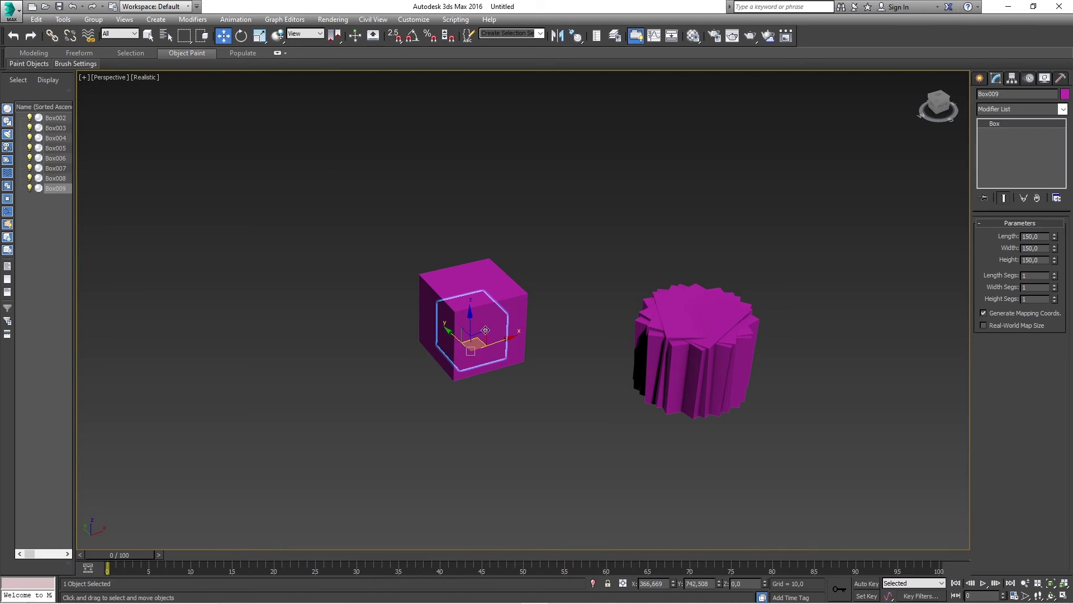
drag(470, 341, 358, 380)
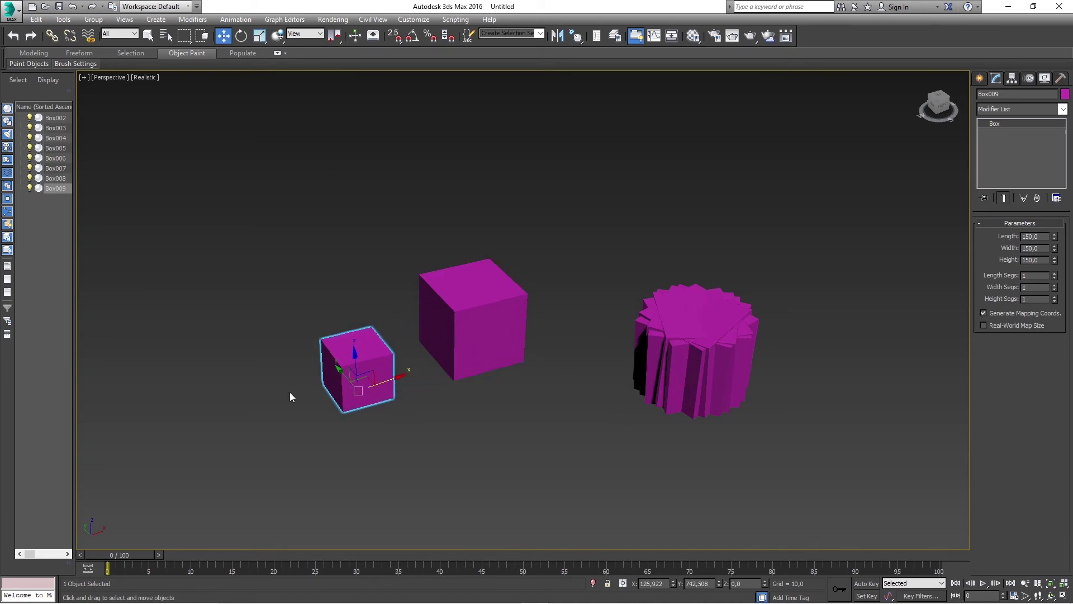
click(437, 437)
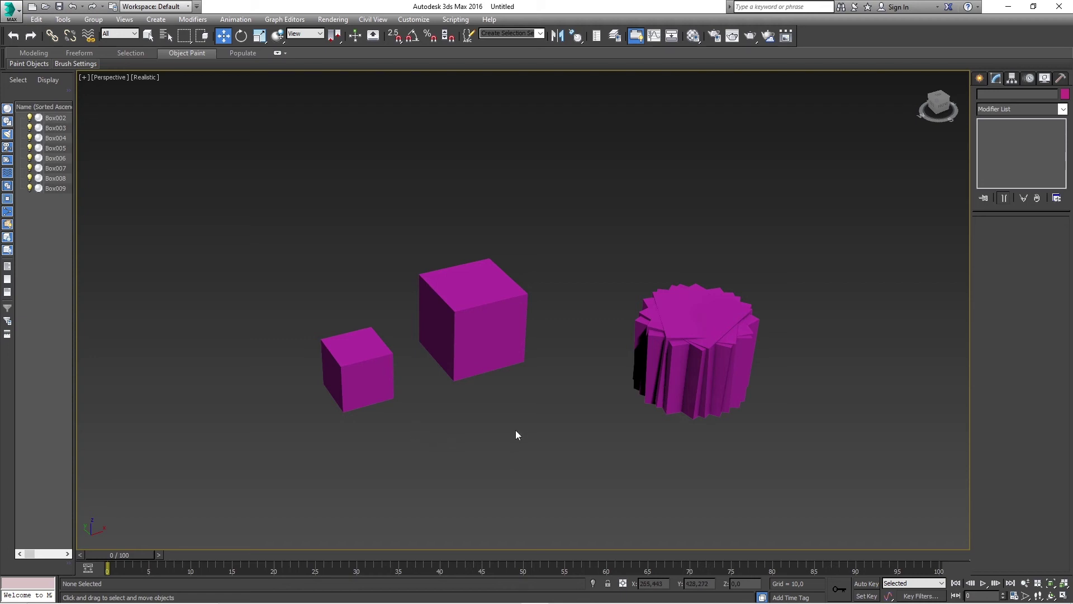
Delete the cylinder and the small box from the scene.
scroll(532, 438, down, 2)
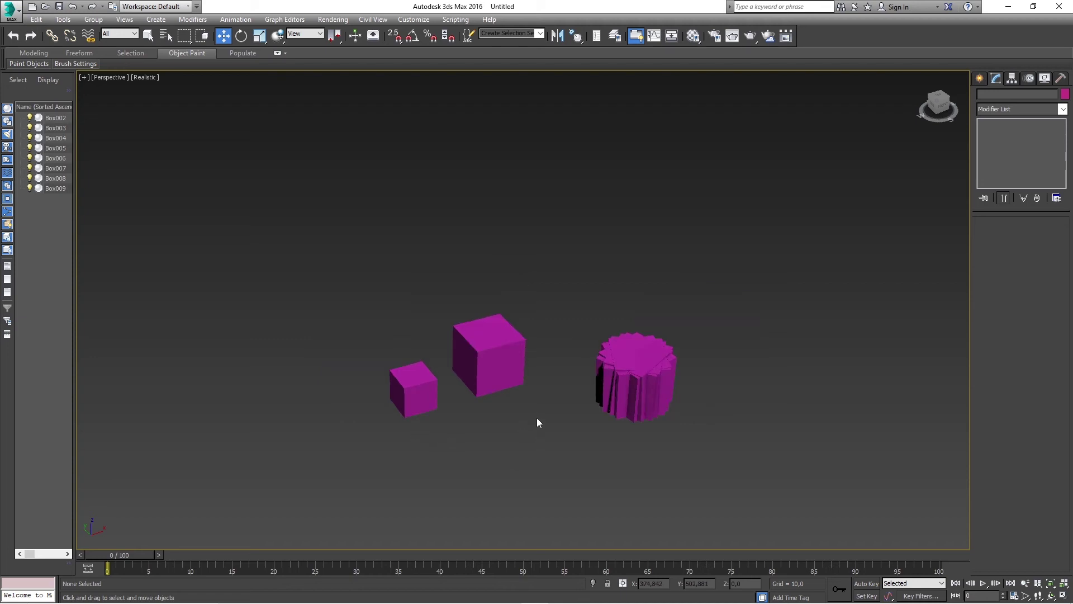
drag(596, 315, 593, 316)
key(Delete)
drag(435, 445, 380, 352)
key(Delete)
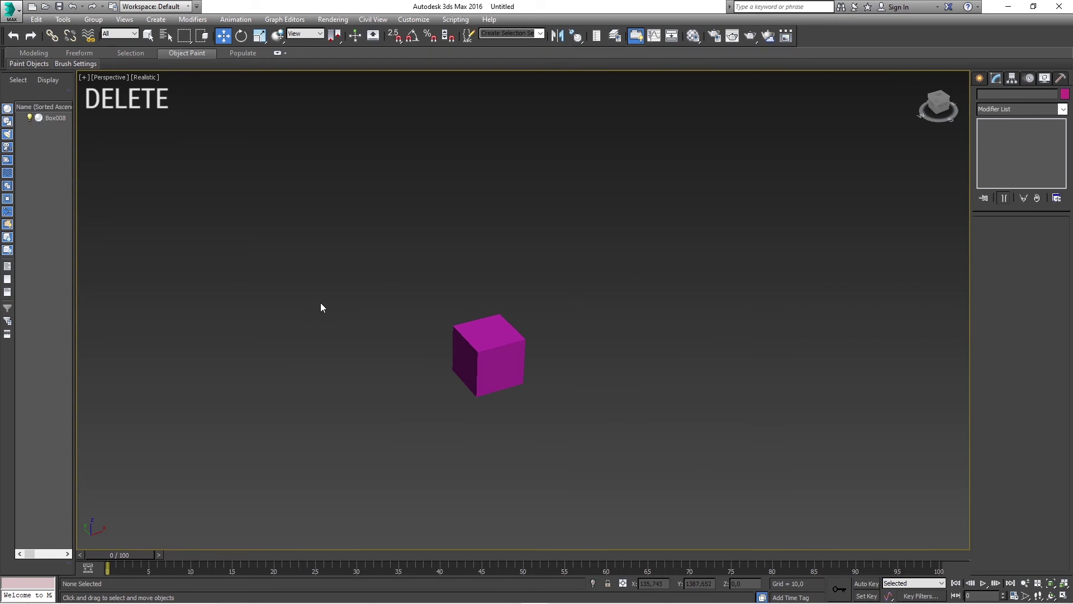
Clone the remaining box in place with Edit > Clone, creating Box009.
drag(593, 324, 427, 420)
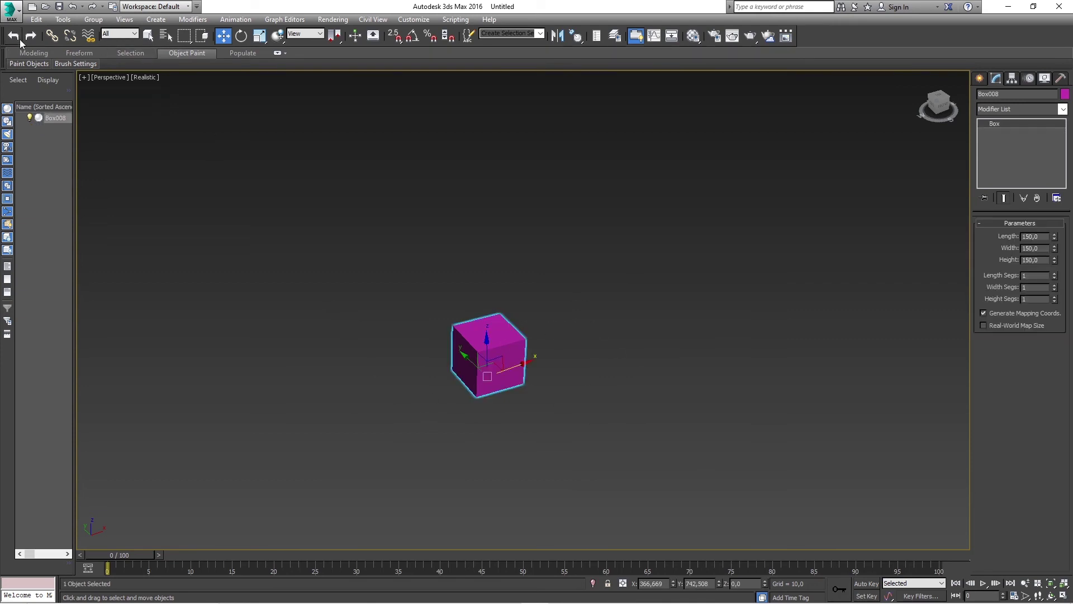
click(35, 19)
click(65, 100)
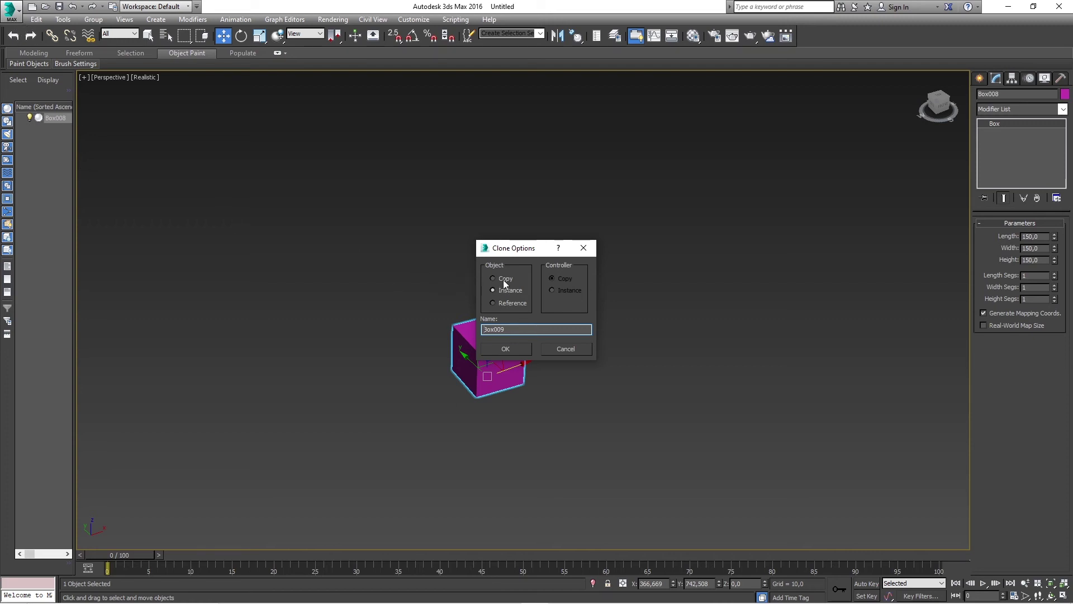
click(524, 349)
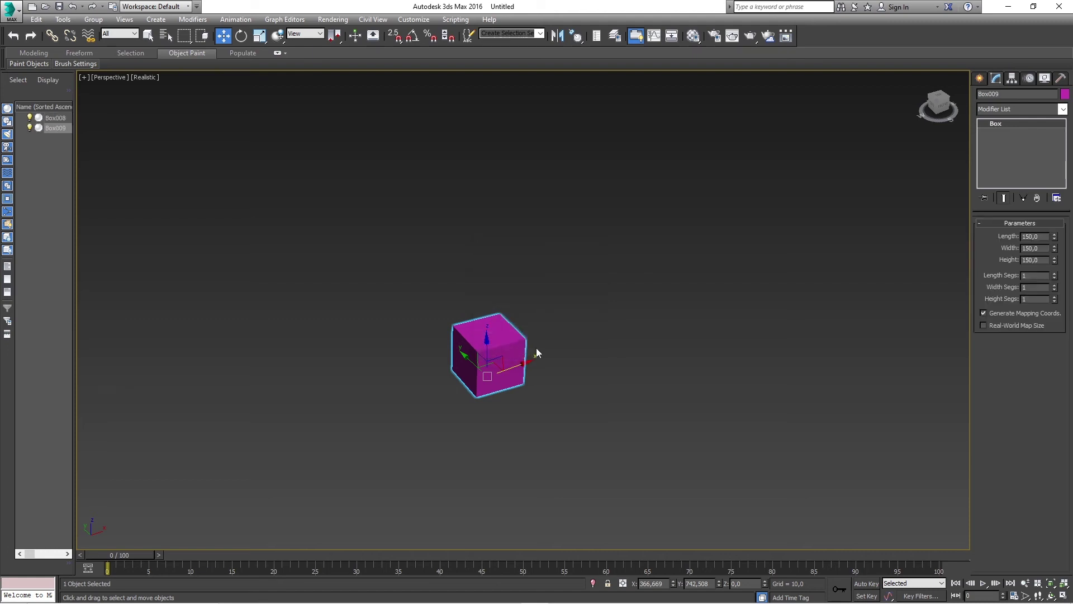
In Offset mode, move Box009 by 200 in X and 500 in Y.
click(624, 584)
double_click(646, 583)
text(200)
key(Return)
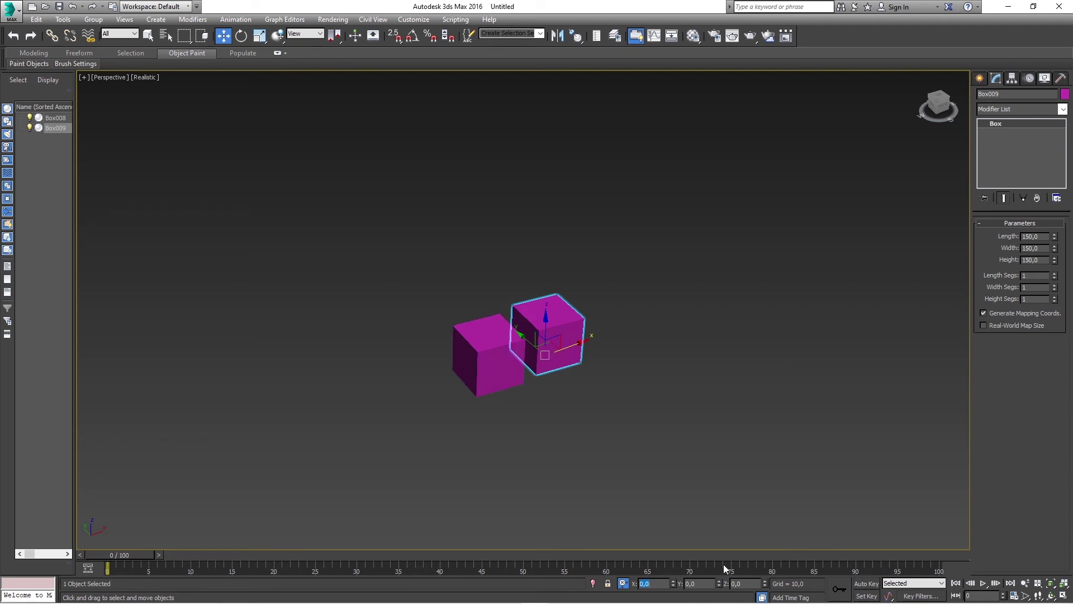
double_click(701, 584)
text(500)
key(Return)
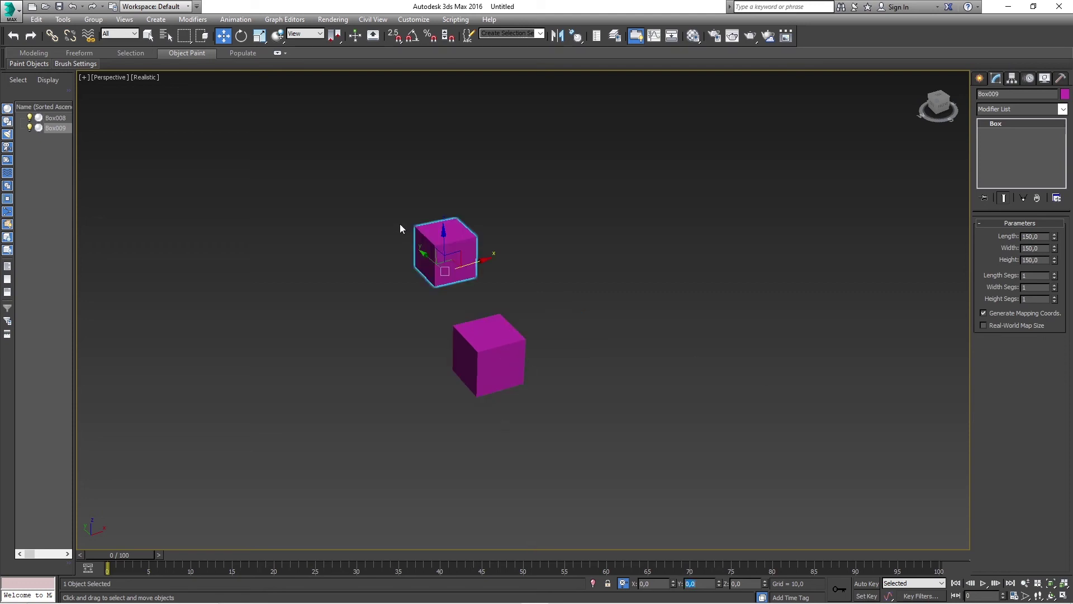
Select the original lower box Box008.
click(531, 358)
click(522, 355)
alt+click(506, 359)
click(503, 358)
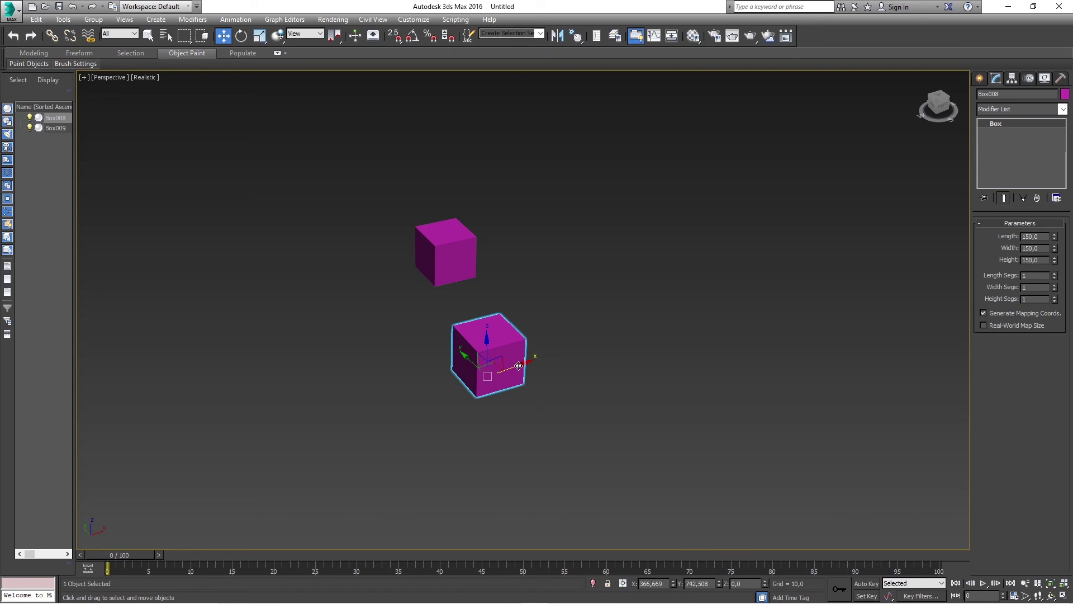
Shift-drag the box along X to create a row of 7 copies.
mouse_move(518, 365)
shift+mouse_down()
mouse_move(630, 351)
mouse_move(583, 336)
mouse_move(568, 344)
mouse_move(639, 318)
shift+mouse_up()
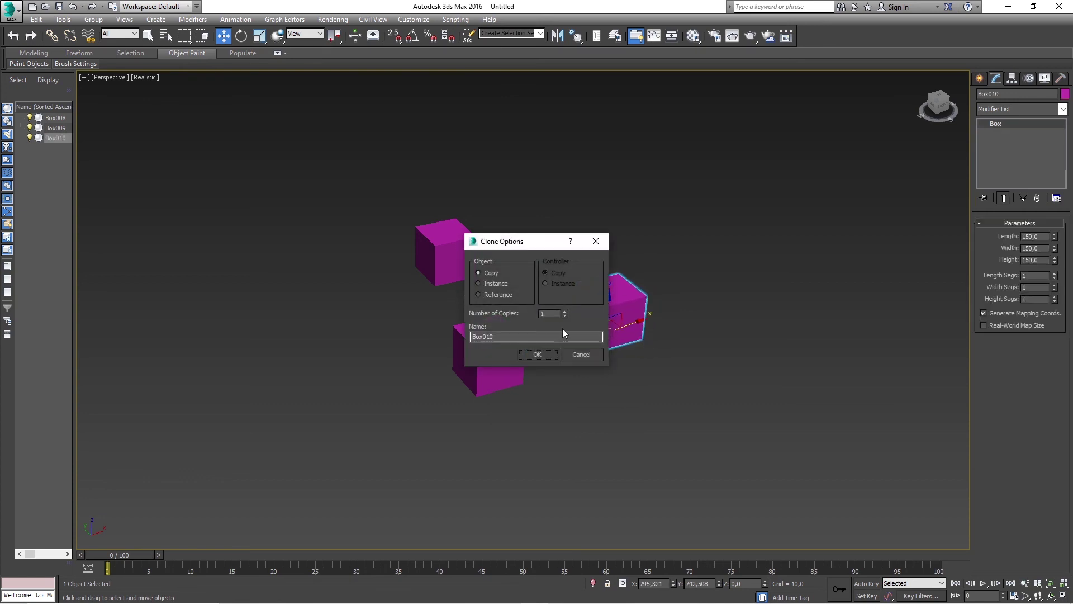
text(7)
click(545, 354)
click(37, 19)
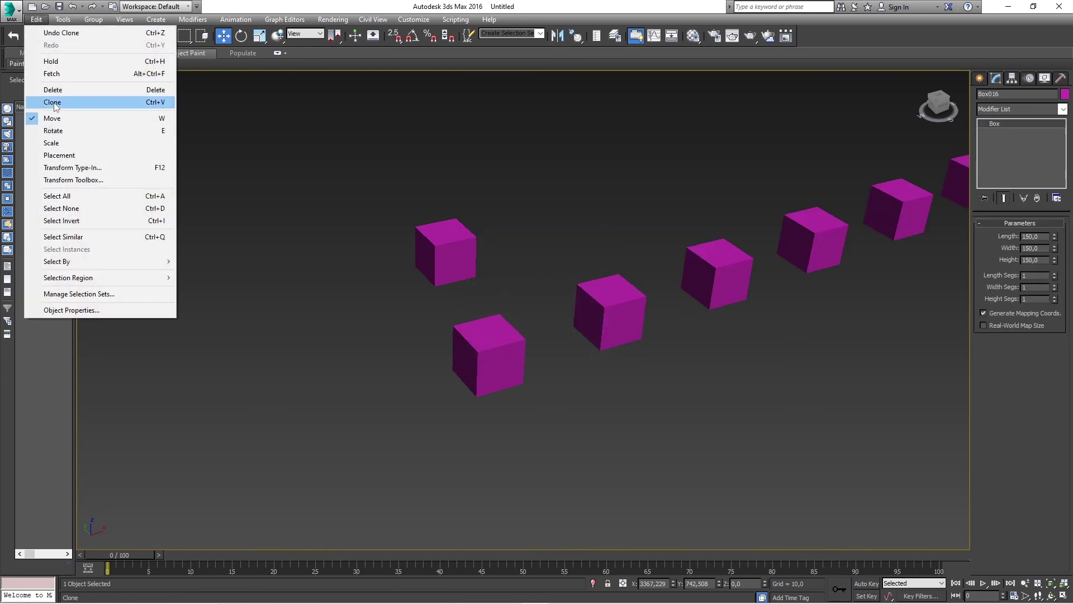
click(661, 331)
click(661, 331)
scroll(736, 334, down, 5)
scroll(635, 328, up, 2)
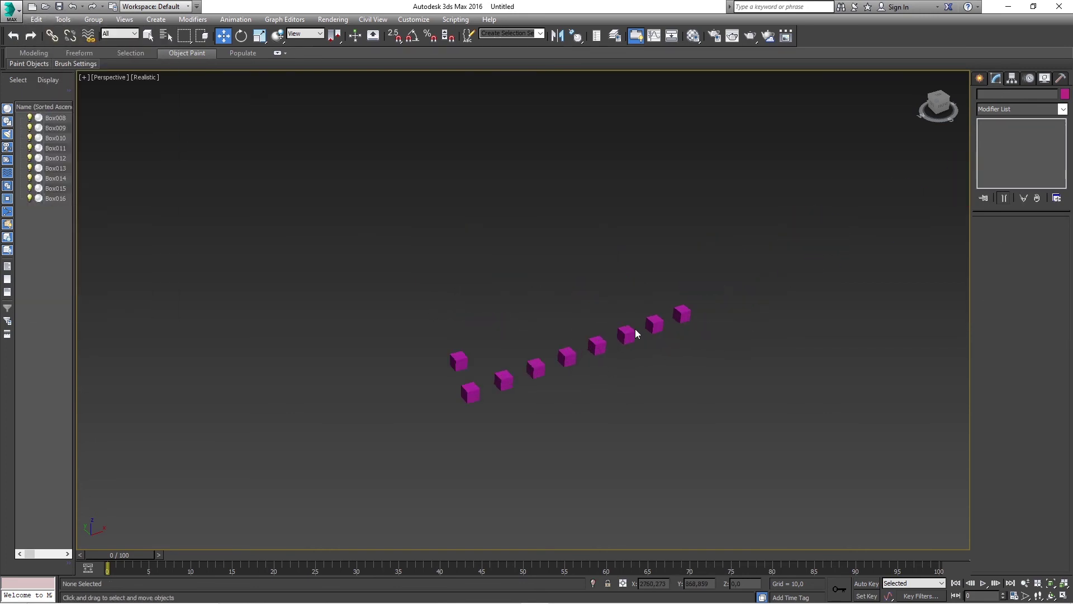
Lengthen Box013 to 271,5.
click(593, 342)
drag(1054, 237, 1053, 246)
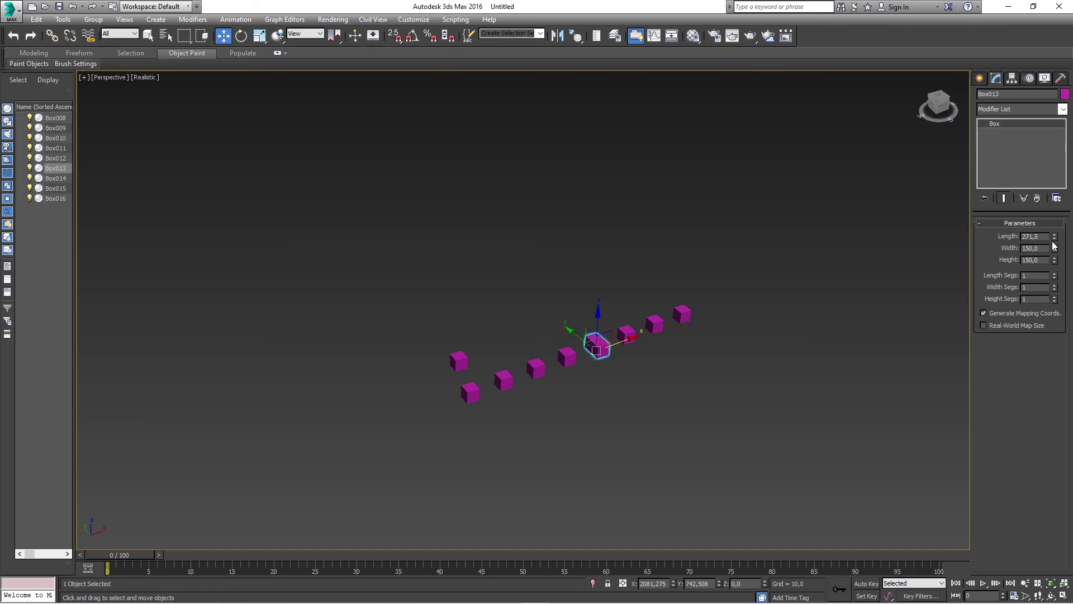
click(593, 385)
scroll(566, 346, up, 3)
scroll(510, 287, down, 4)
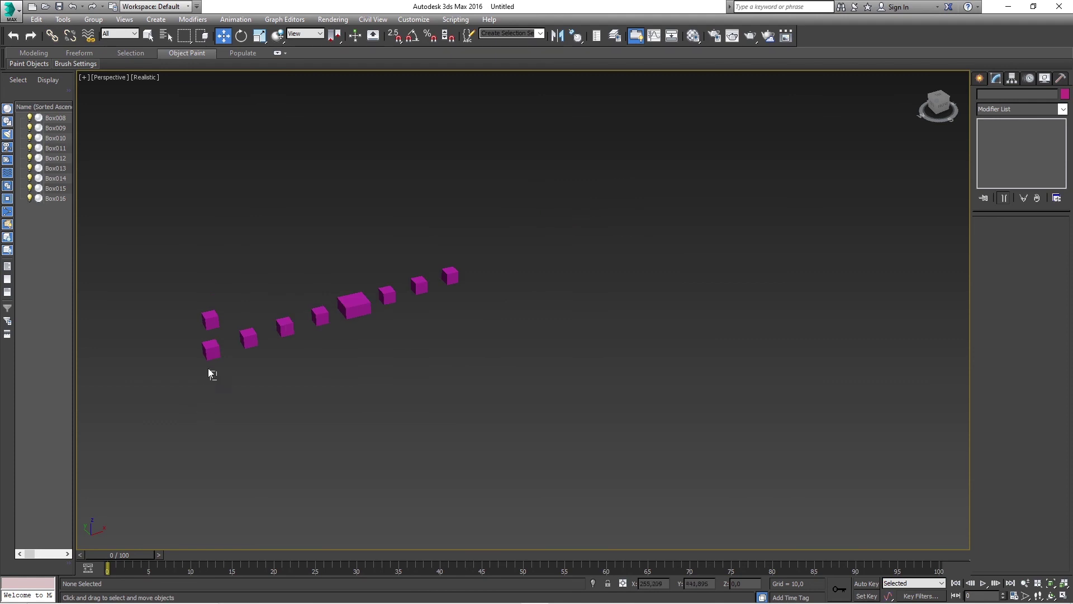
Select Box011 and Shift-drag it along the row to clone it.
click(209, 351)
click(285, 328)
alt+middle_drag(295, 345, 332, 336)
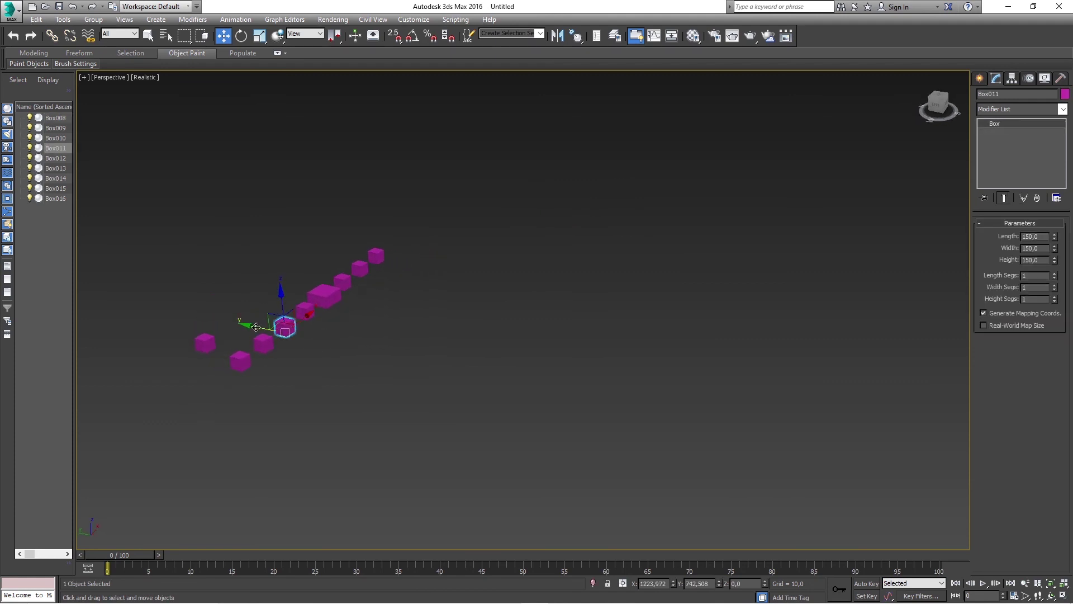
shift+drag(255, 328, 301, 338)
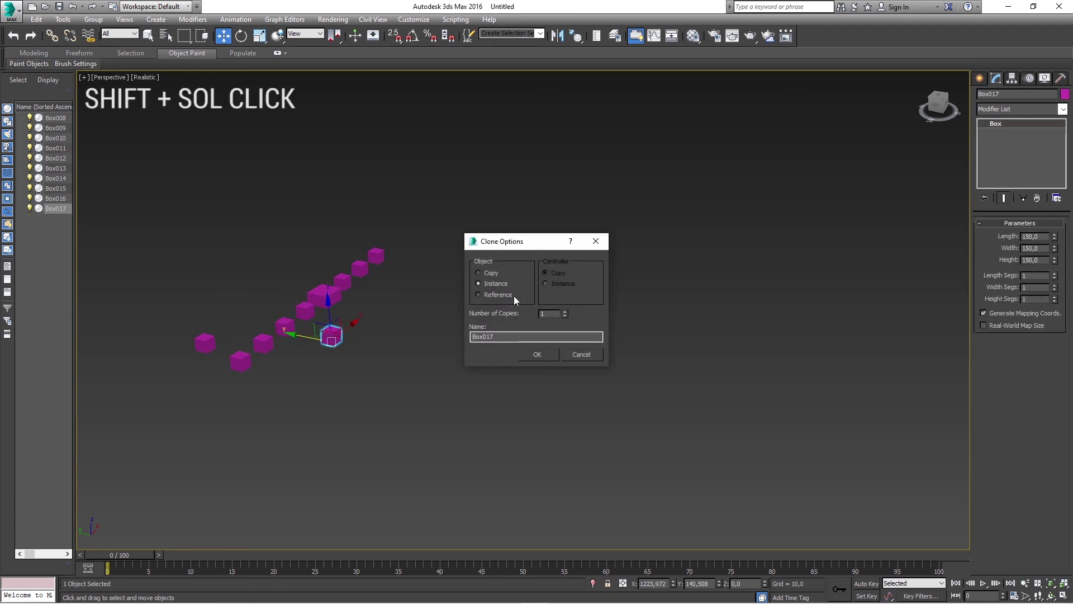
Create ten instanced boxes and enlarge Box021 and its instances to length 274,5, height 217,5.
click(548, 354)
click(529, 381)
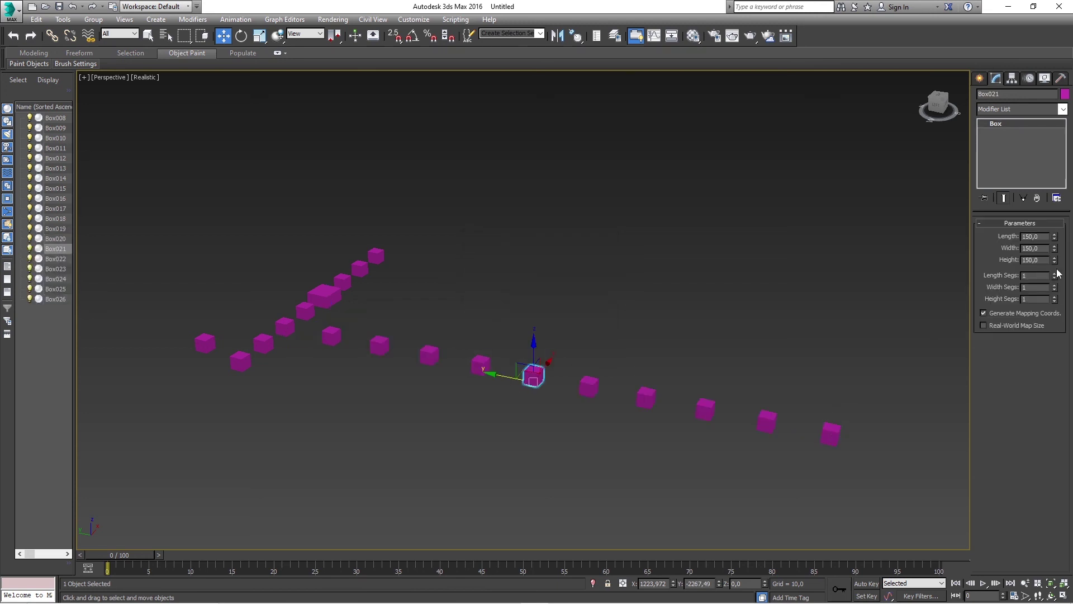
drag(1054, 235, 1056, 197)
drag(1055, 260, 1055, 210)
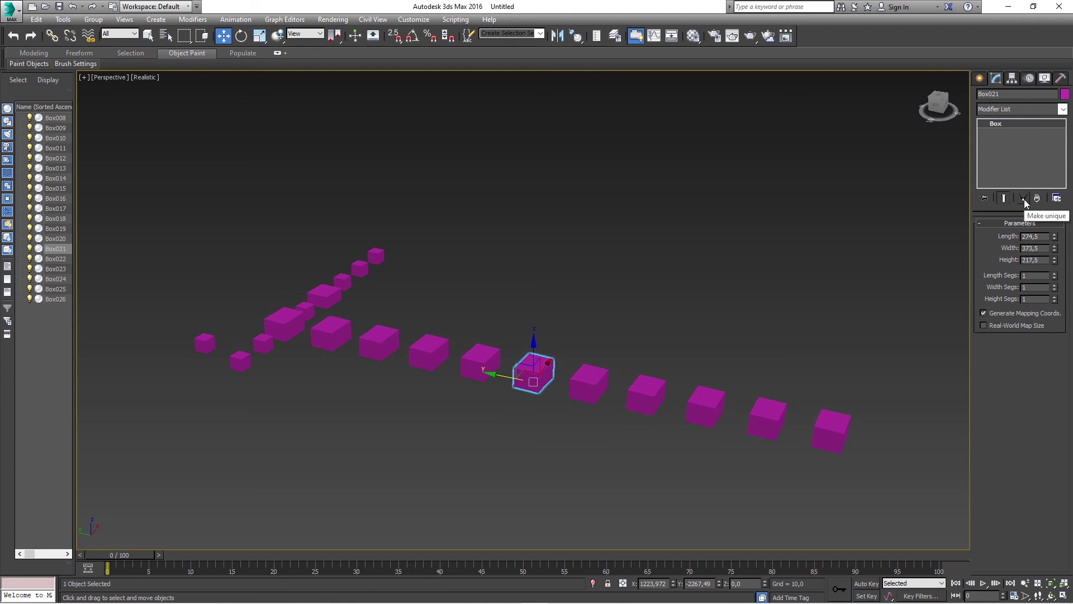
Make Box021 unique with smaller length and width, and lengthen Box023 to 381,555.
click(1024, 198)
drag(1054, 237, 1060, 268)
click(648, 394)
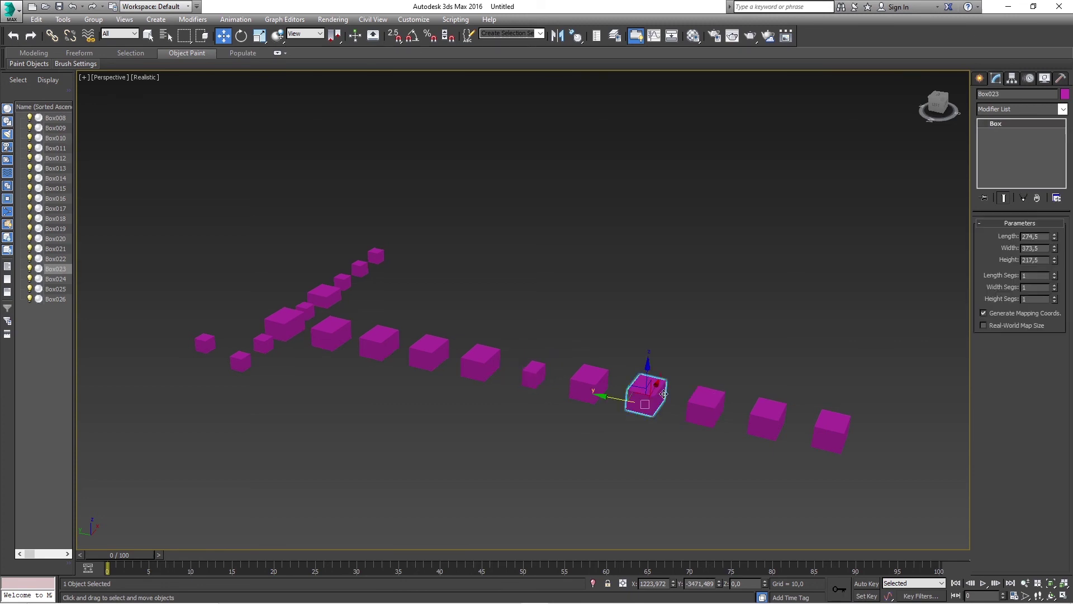
drag(1054, 236, 1054, 259)
click(575, 310)
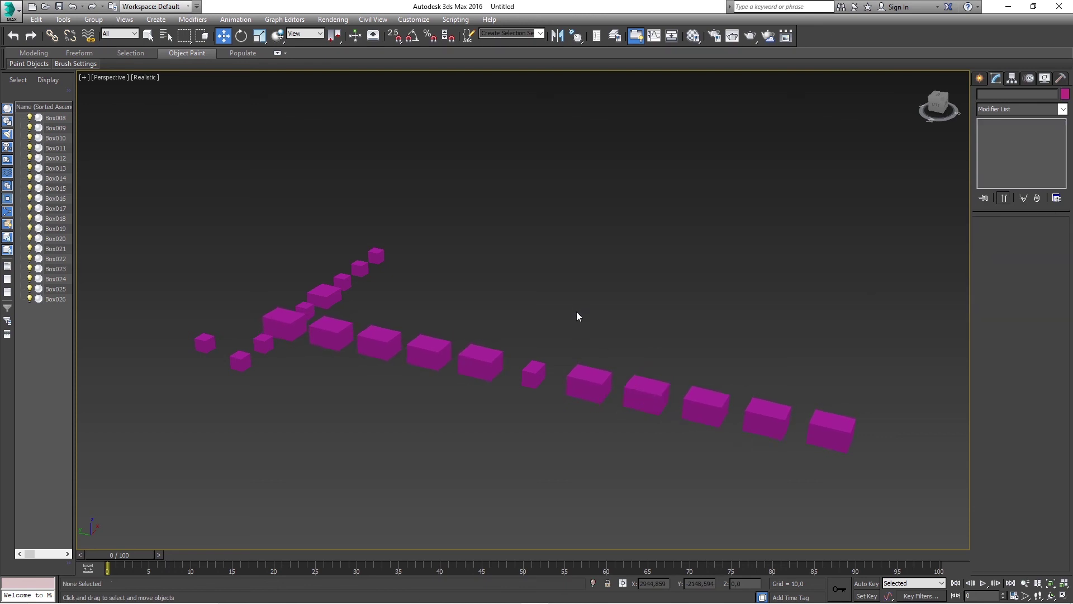